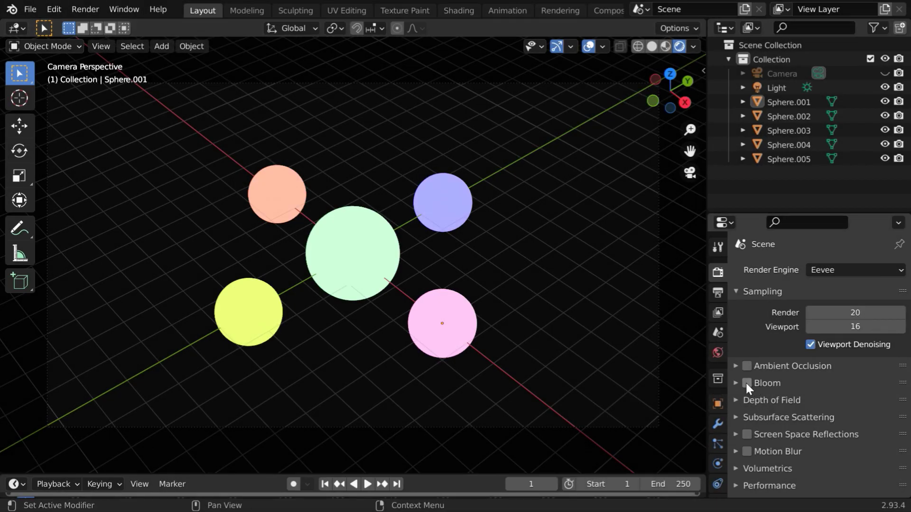
Enable Eevee Bloom and raise its Intensity slightly to 0.052
click(746, 383)
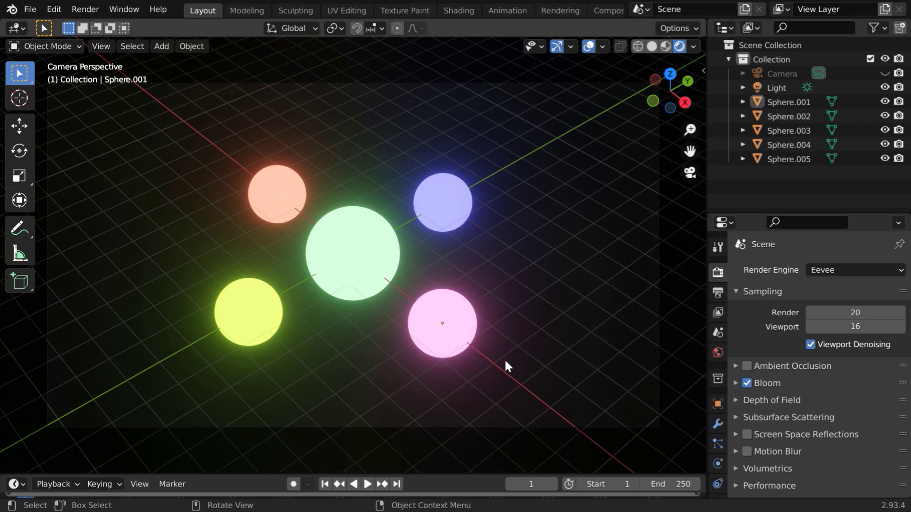
click(735, 383)
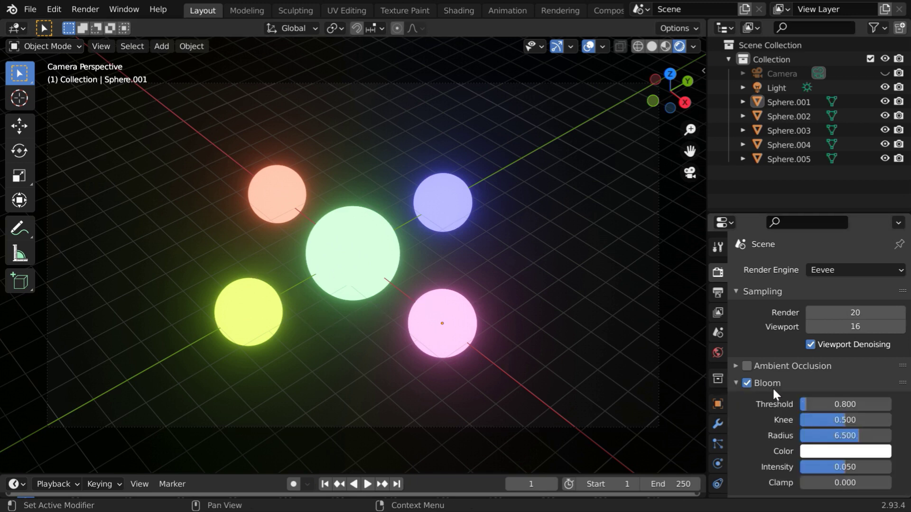
scroll(788, 392, down, 1)
scroll(787, 388, down, 5)
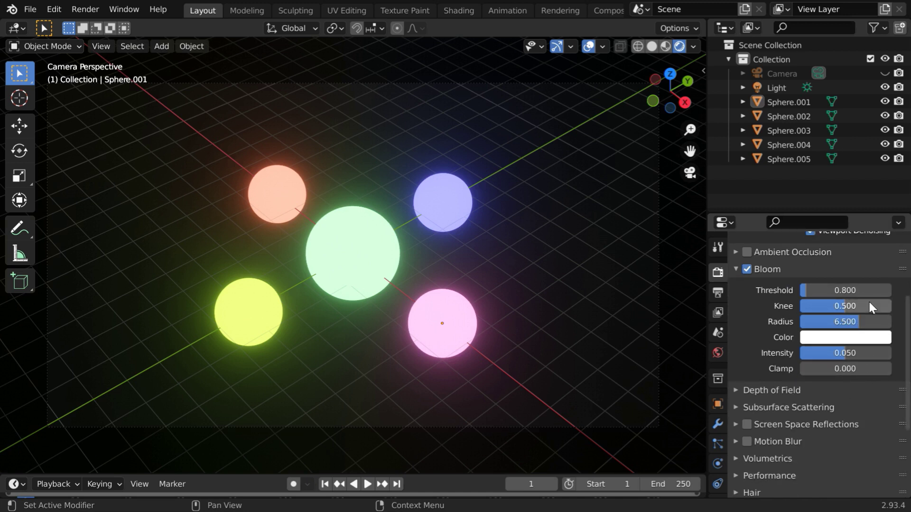
mouse_move(847, 352)
mouse_down()
mouse_move(791, 351)
mouse_move(876, 351)
mouse_move(847, 354)
mouse_up()
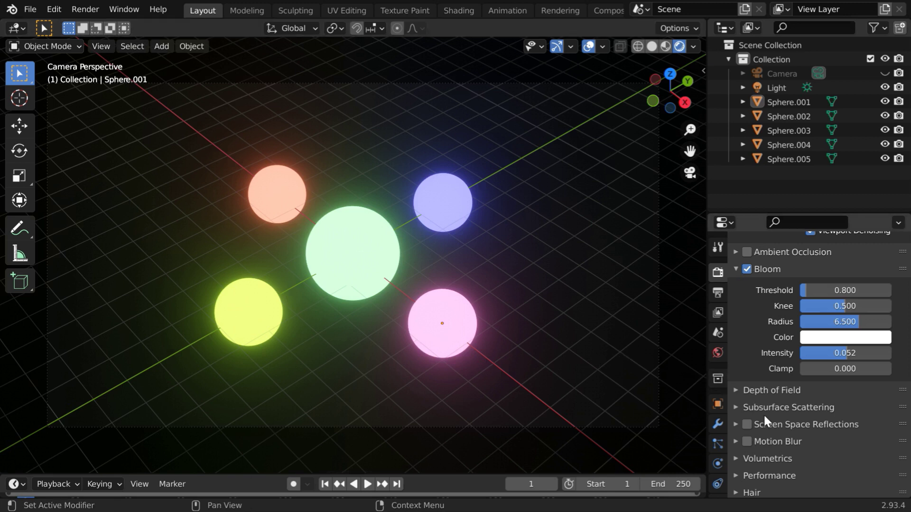
scroll(765, 420, down, 6)
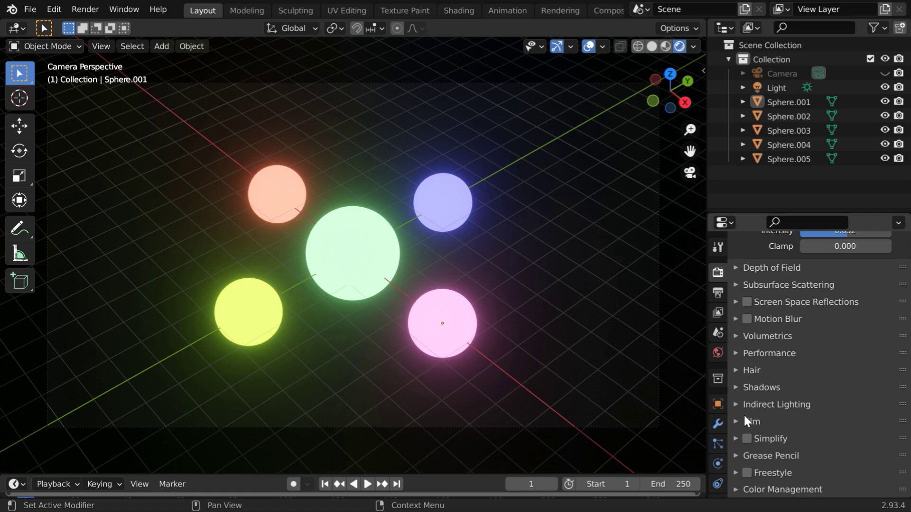
click(740, 422)
click(804, 458)
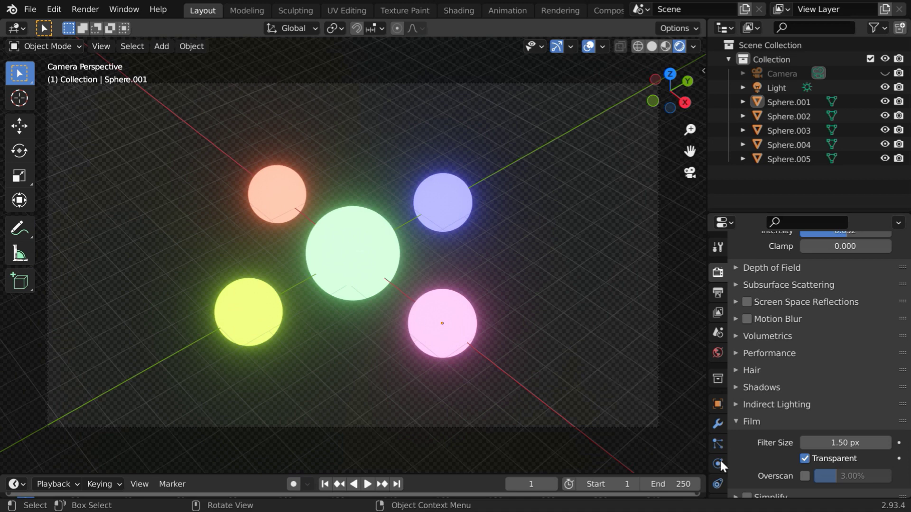
click(804, 458)
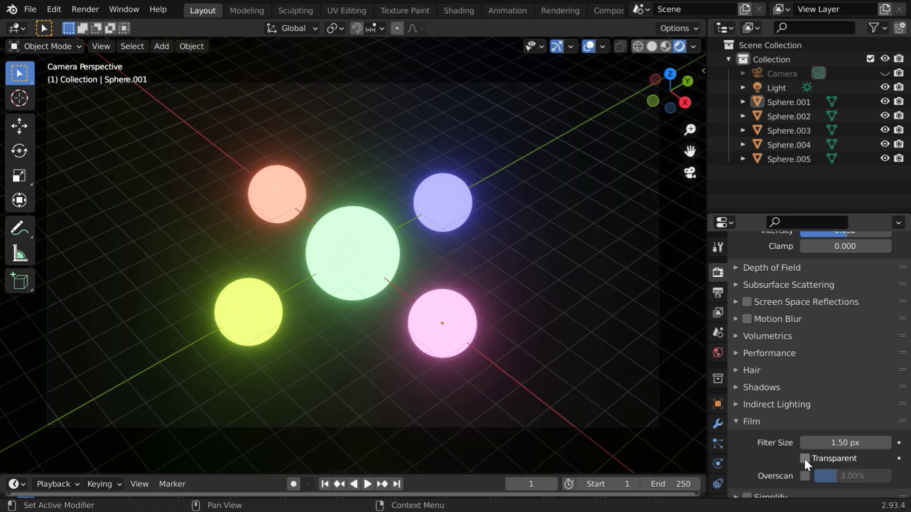
click(736, 422)
scroll(750, 411, up, 10)
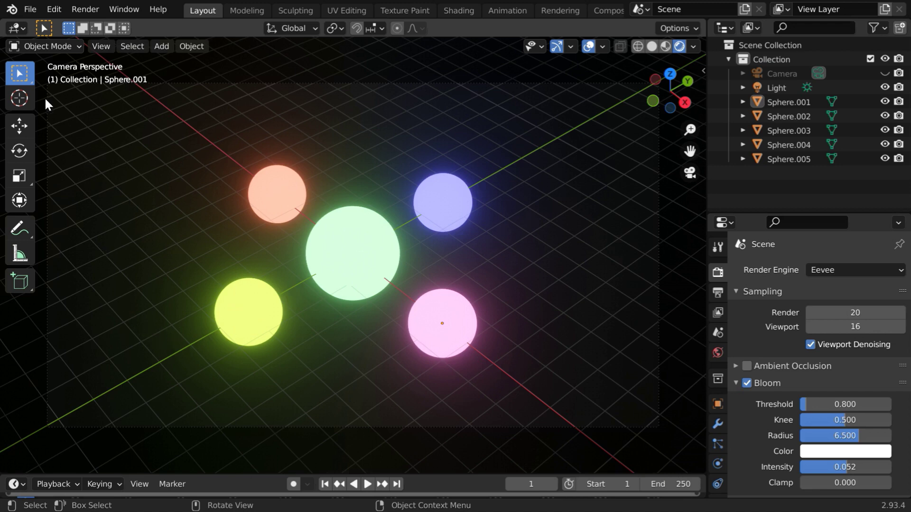
Switch the viewport to the Compositor, hide its sidebar and enable Use Nodes
click(18, 27)
click(44, 114)
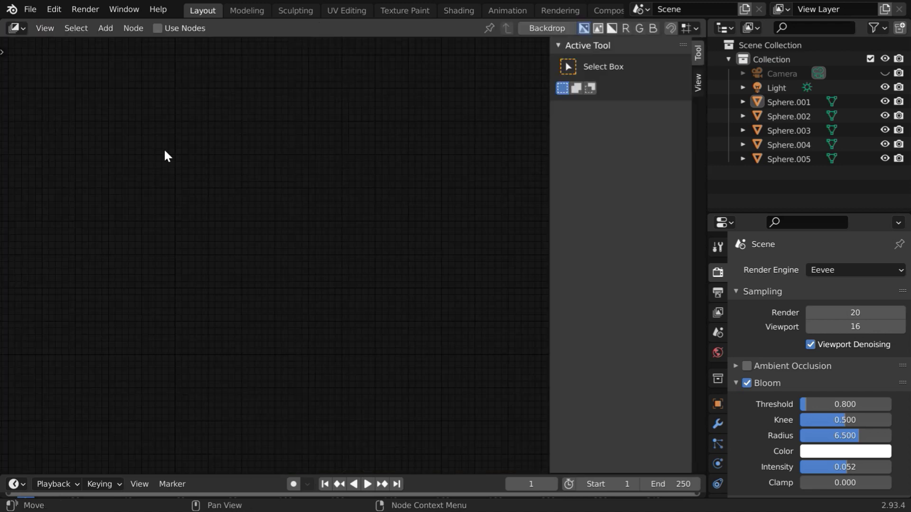
drag(548, 199, 705, 203)
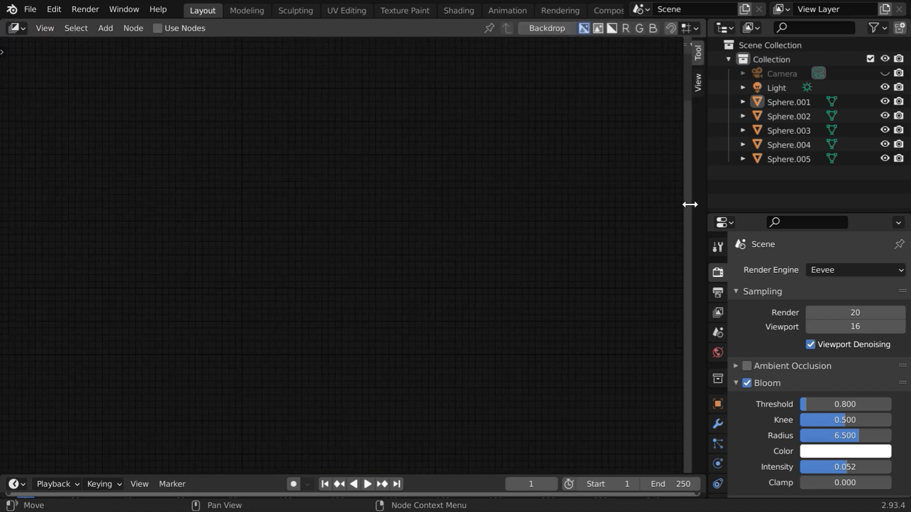
click(181, 30)
Zoom in, move the Composite node far right and narrow the Render Layers node
ctrl+middle_drag(325, 253, 131, 110)
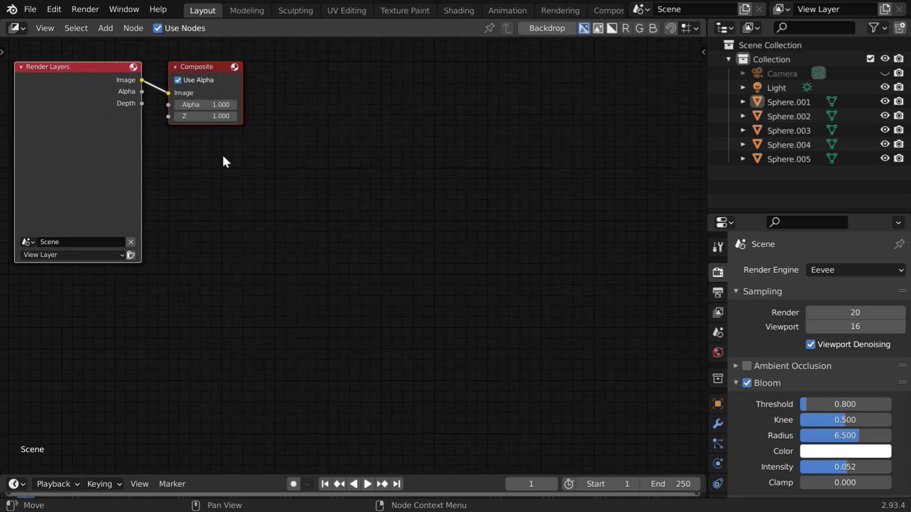
drag(218, 69, 678, 61)
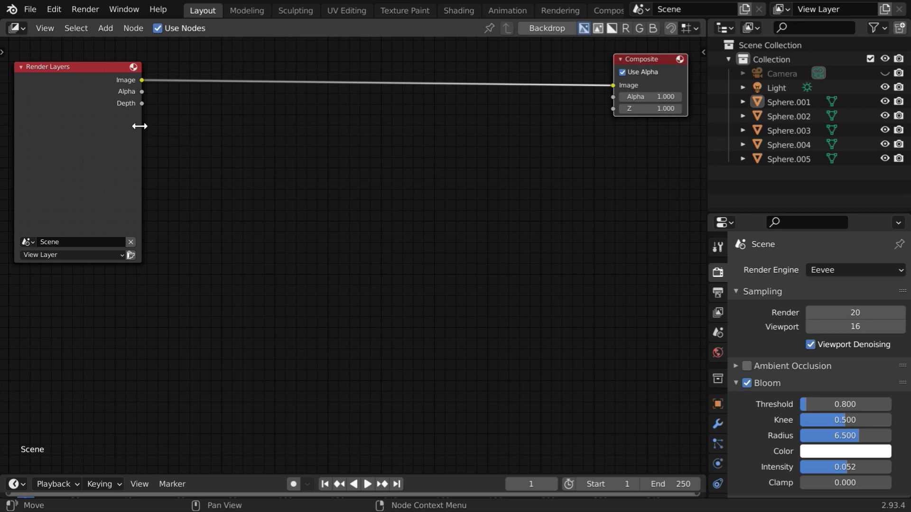
drag(138, 124, 92, 133)
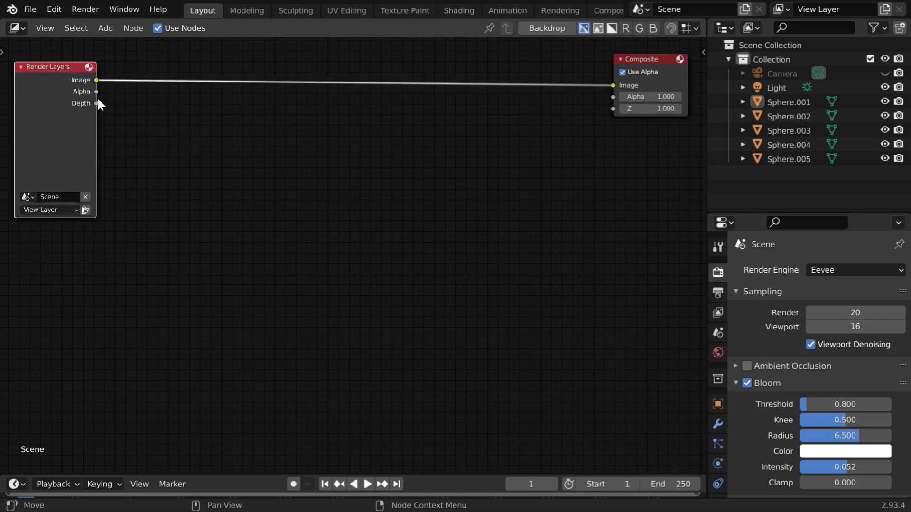
Enable the Bloom pass under View Layer Passes > Effects to add a BloomCol output
click(717, 315)
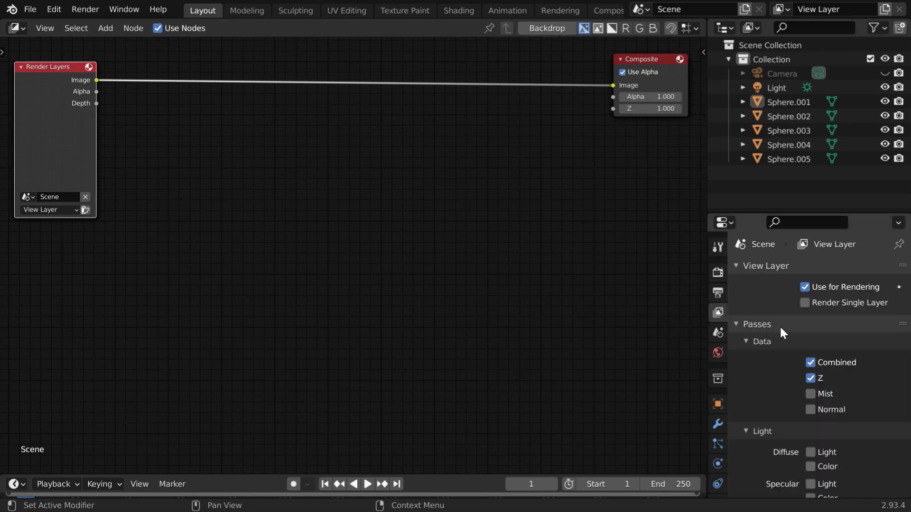
scroll(779, 326, down, 12)
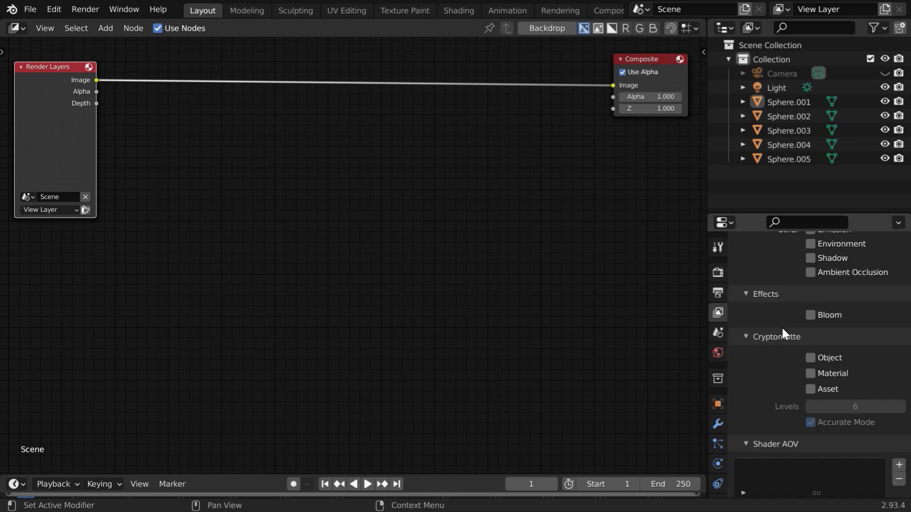
click(811, 315)
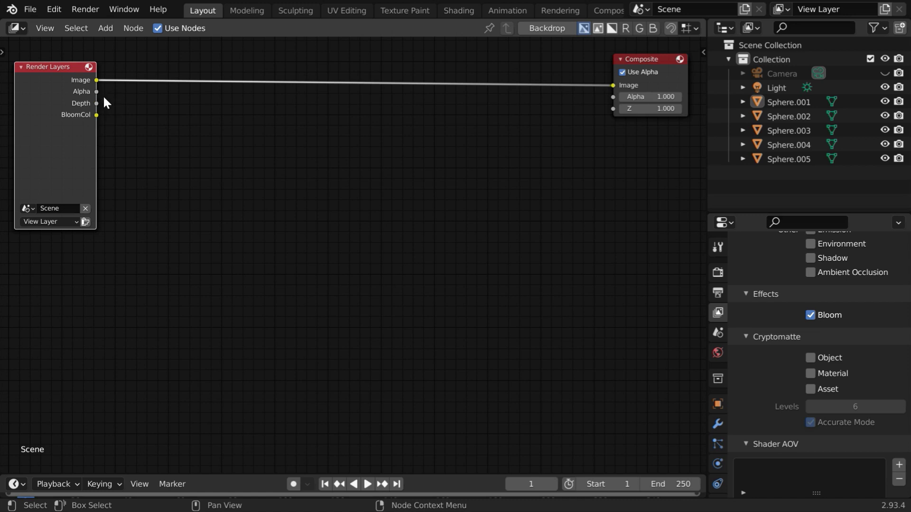
Expand the Film panel in Render Properties to show the Transparent option enabled
click(717, 273)
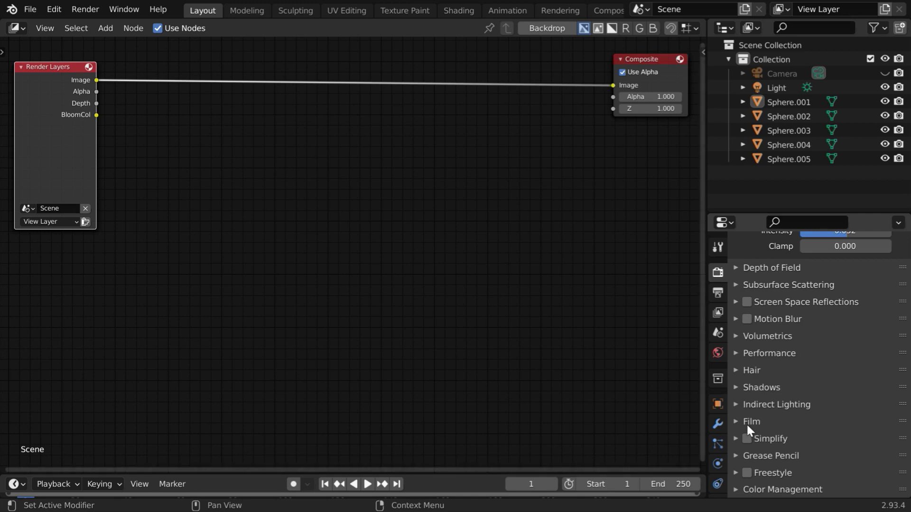
click(736, 422)
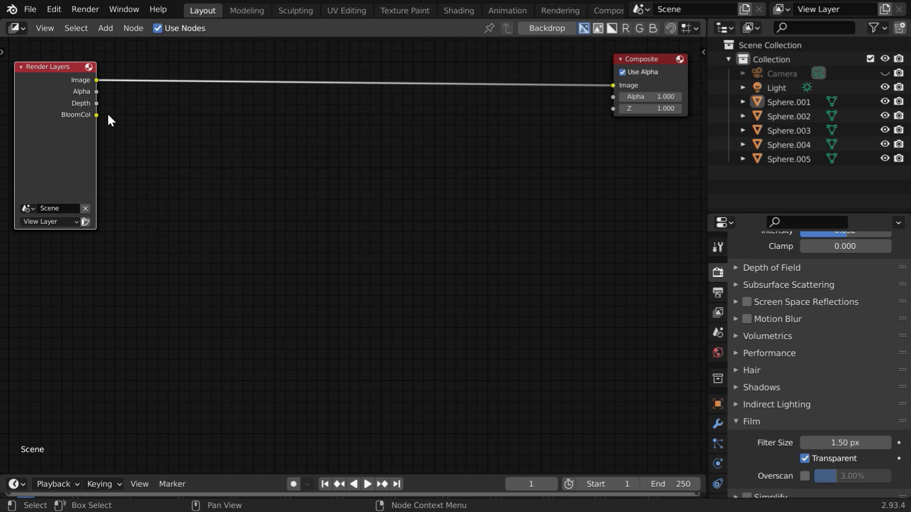
Add a ColorRamp node below Render Layers and link BloomCol into its Fac
click(102, 29)
mouse_move(140, 107)
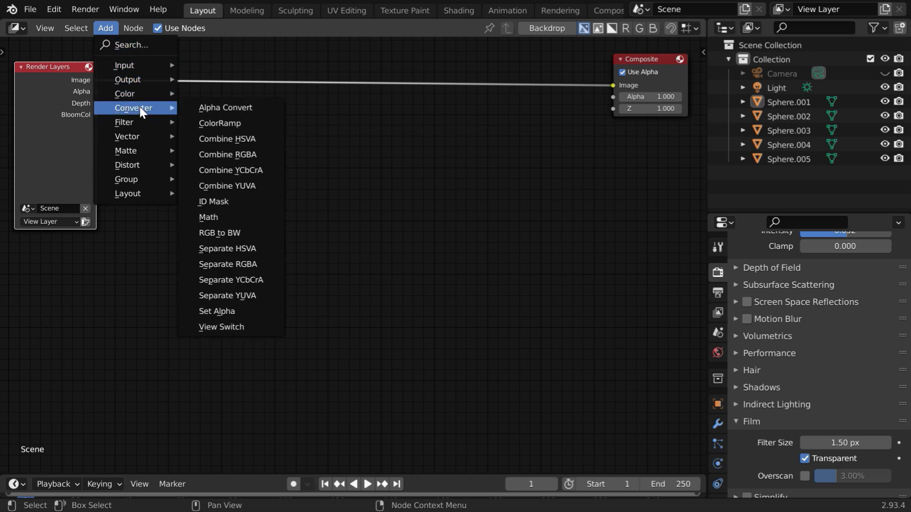
click(232, 124)
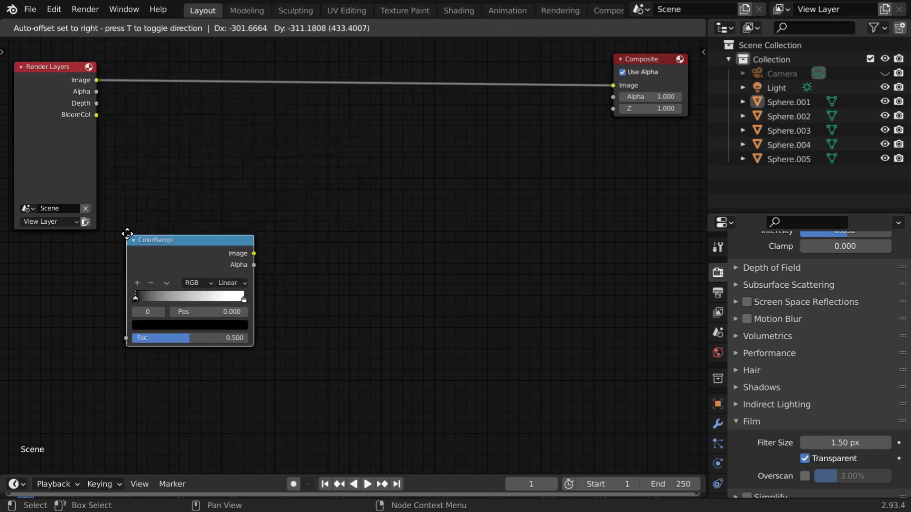
click(130, 228)
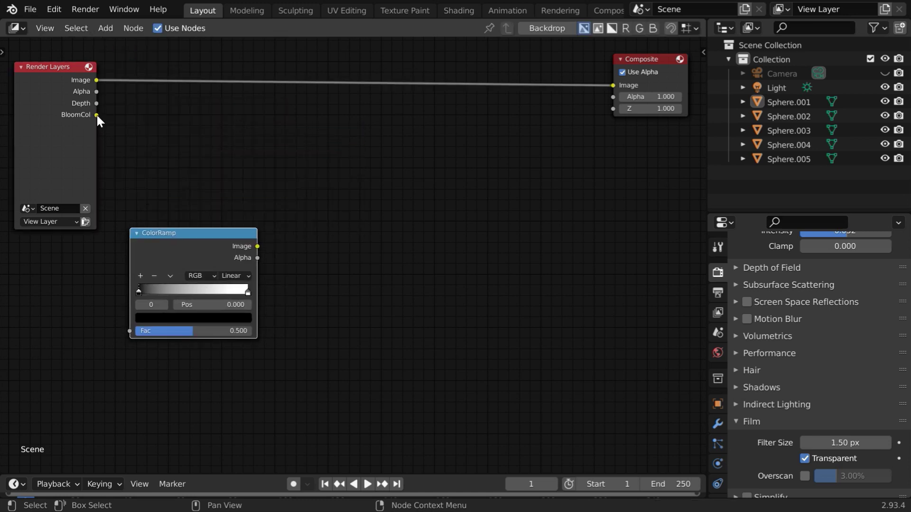
drag(96, 115, 127, 329)
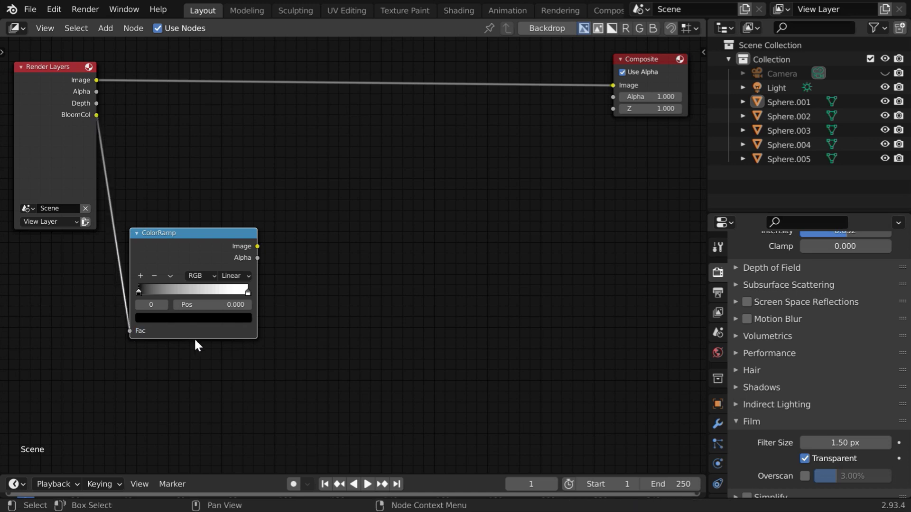
Add a Mix node set to Add and connect Render Layers Alpha to its first Image input
click(106, 29)
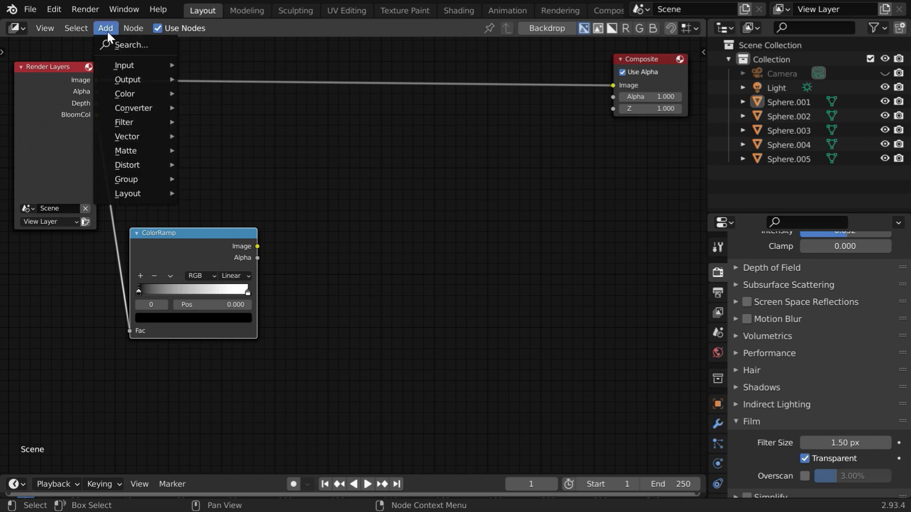
mouse_move(124, 92)
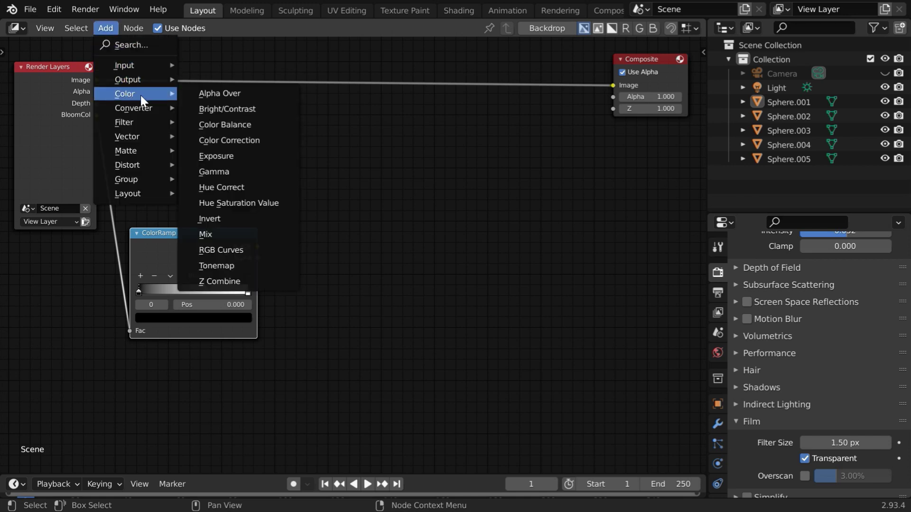
click(231, 235)
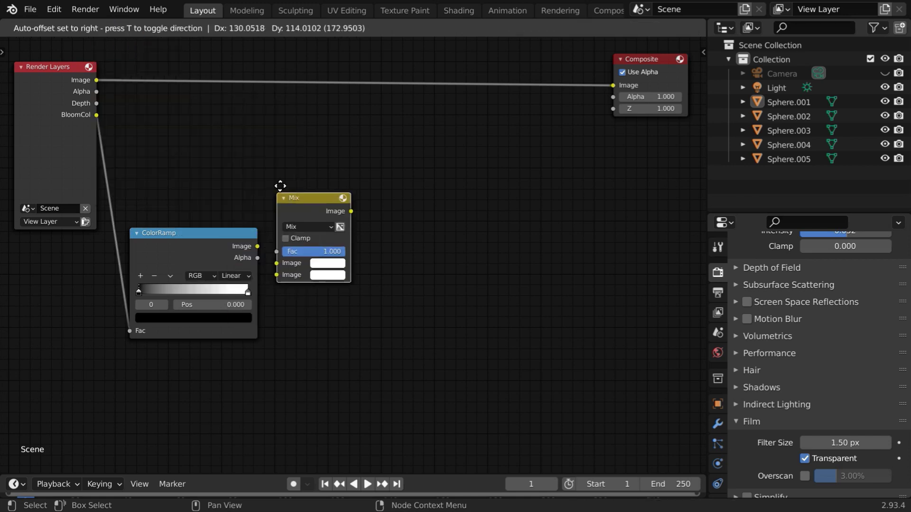
click(286, 167)
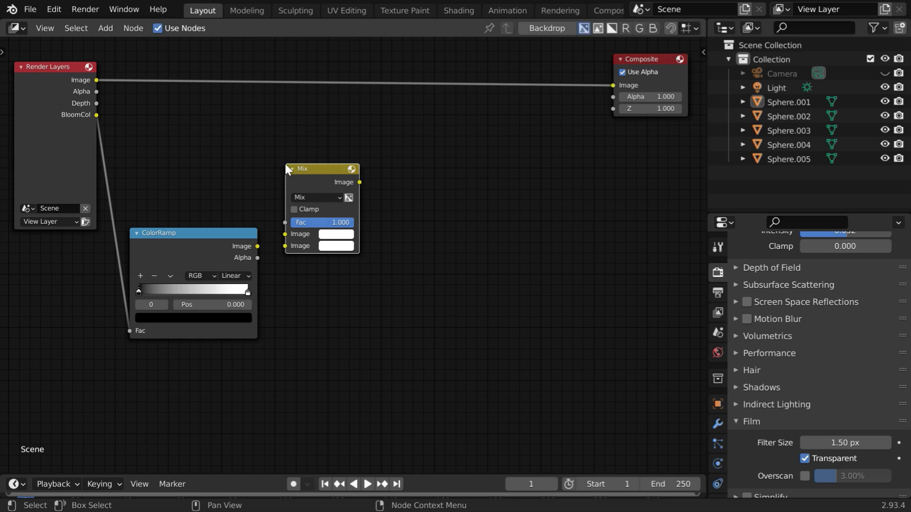
click(318, 196)
click(313, 304)
drag(97, 91, 284, 246)
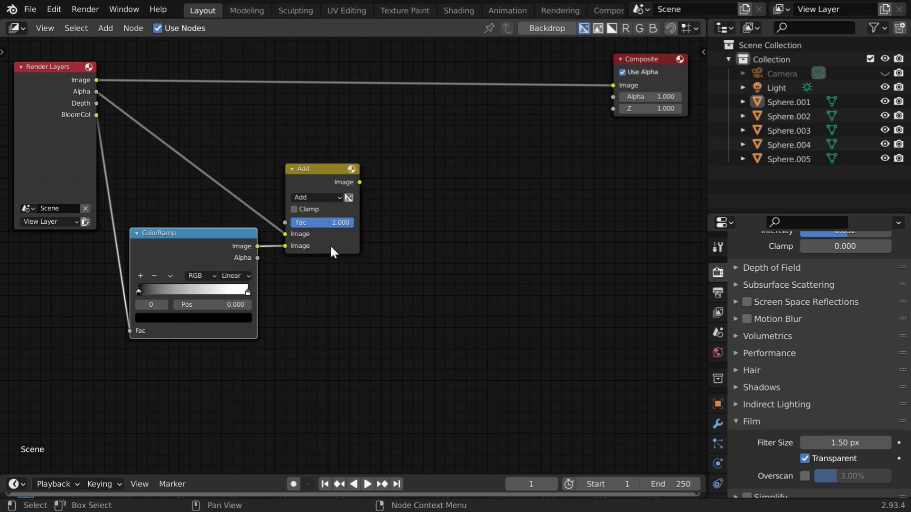
Add a Set Alpha node and link the Render Layers Image into it
click(105, 28)
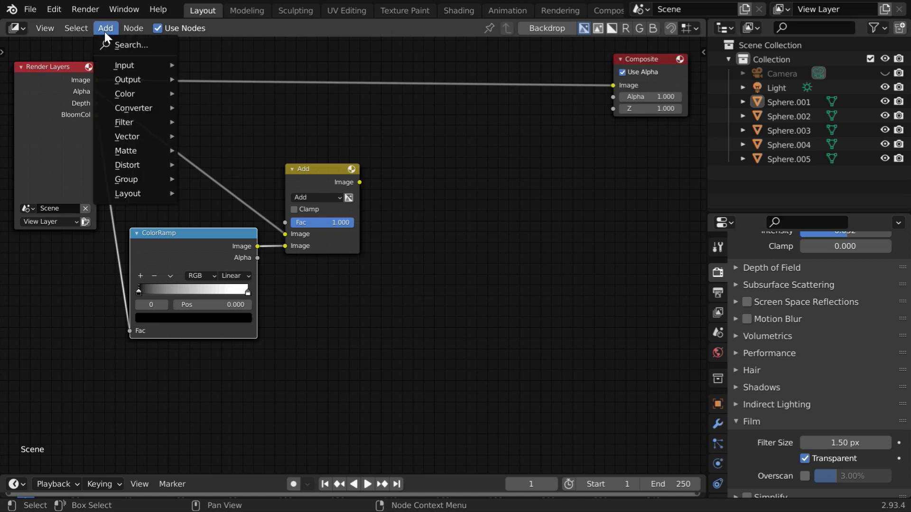
mouse_move(123, 107)
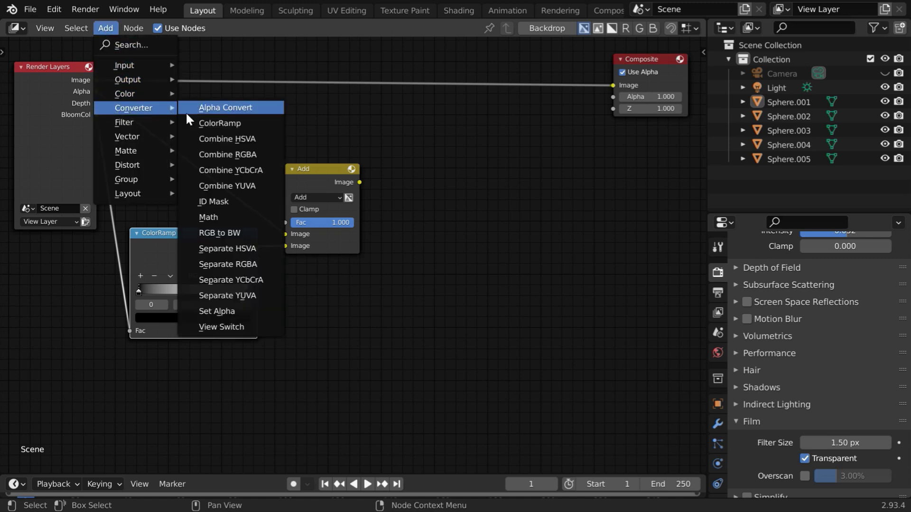
click(217, 312)
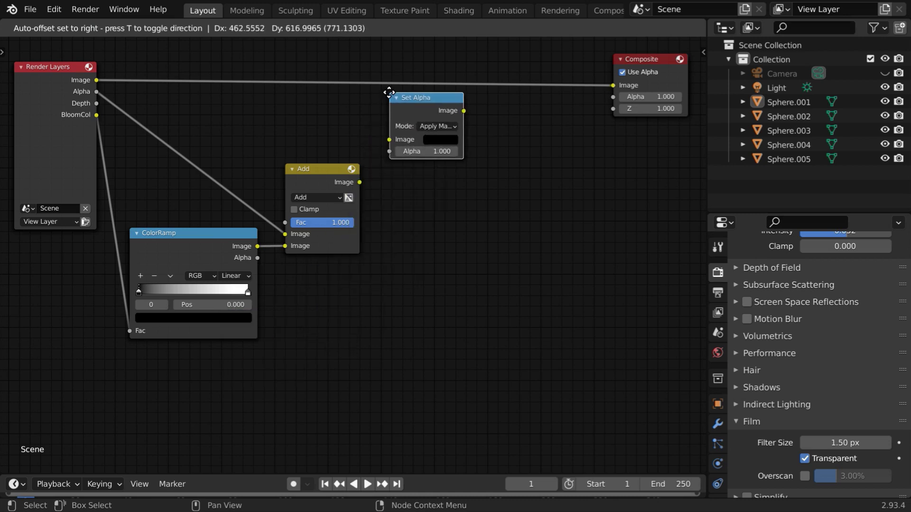
click(389, 92)
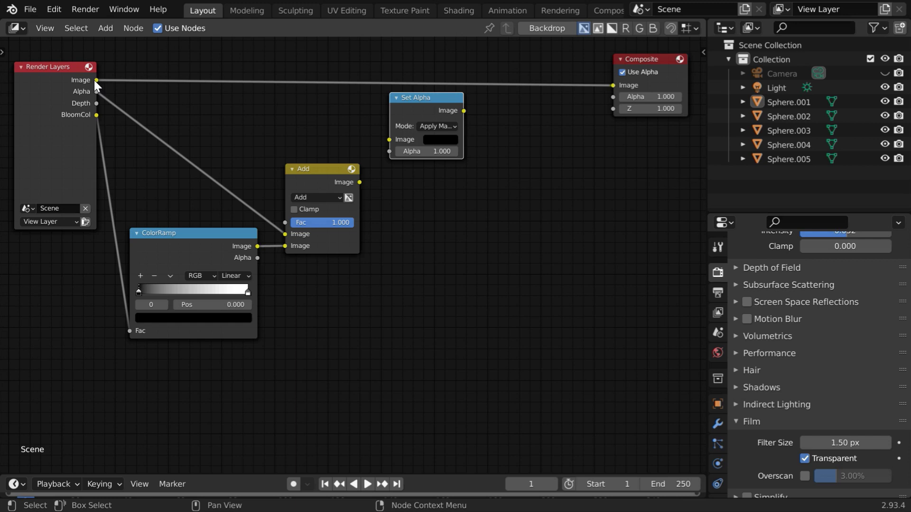
drag(95, 81, 394, 140)
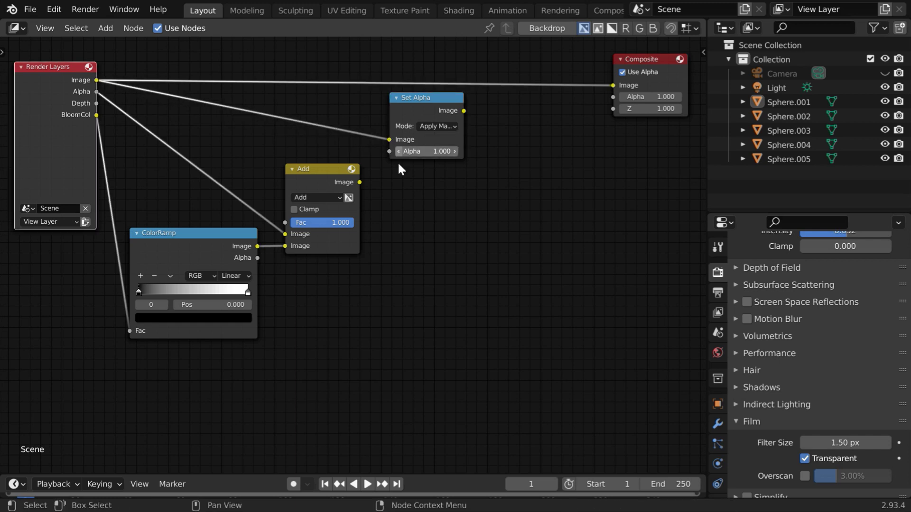
Link the Add result to Set Alpha's Alpha, send Set Alpha to Composite, and tidy the nodes
click(359, 184)
drag(359, 185, 388, 150)
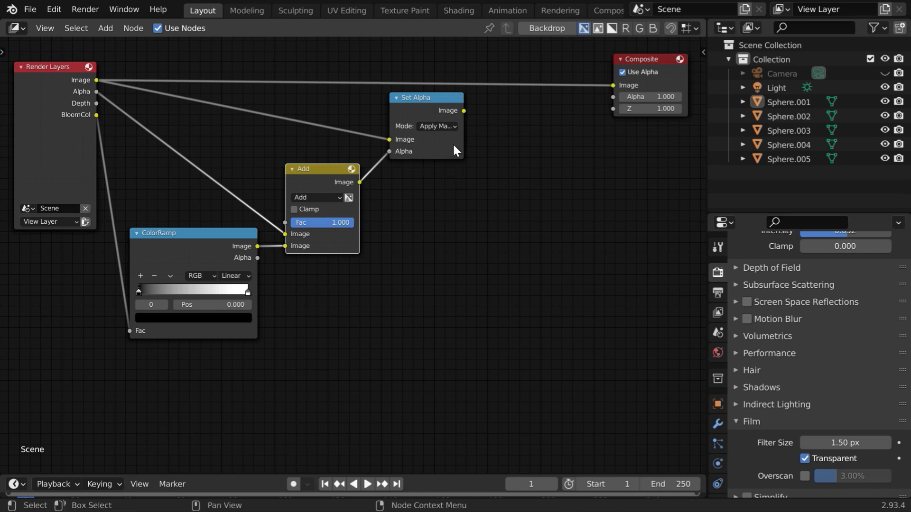
drag(464, 111, 613, 81)
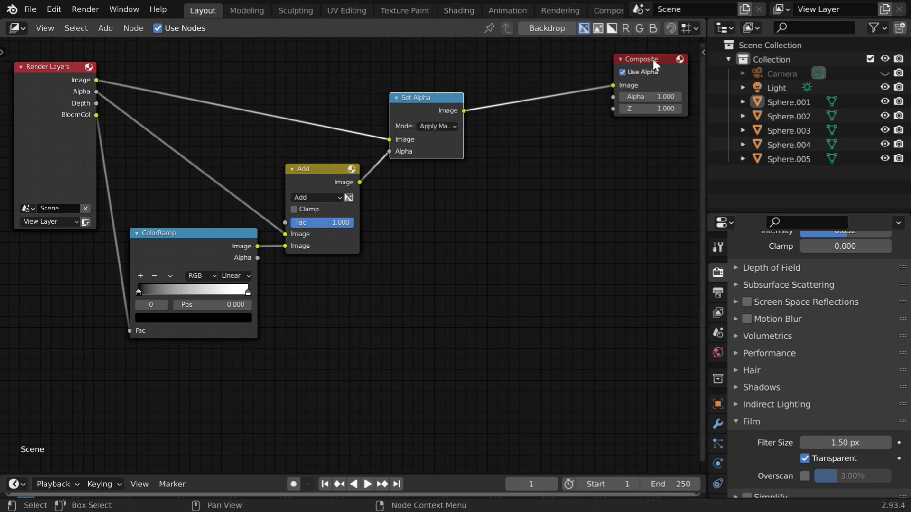
drag(653, 59, 638, 87)
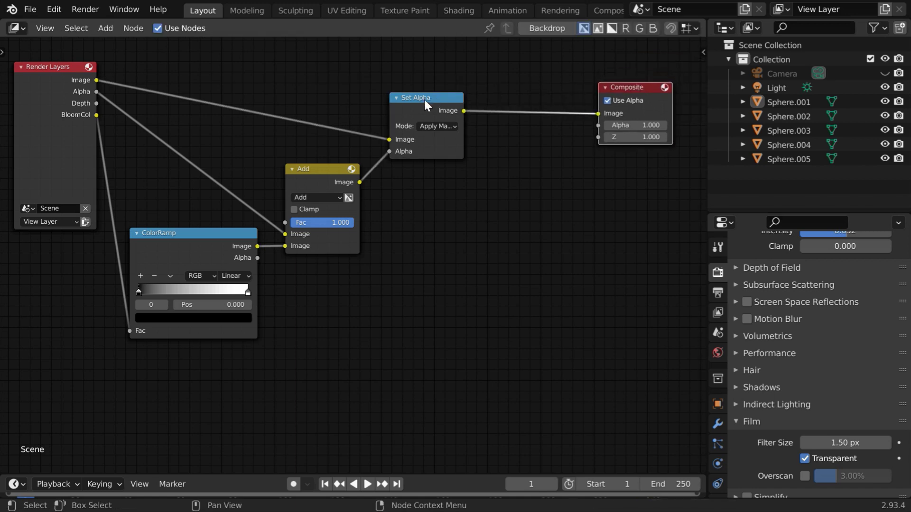
drag(423, 98, 434, 73)
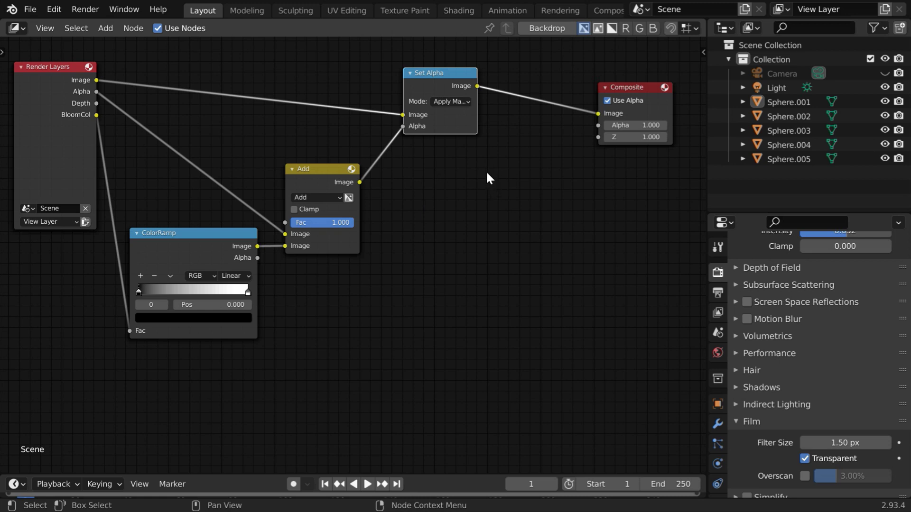
key(F12)
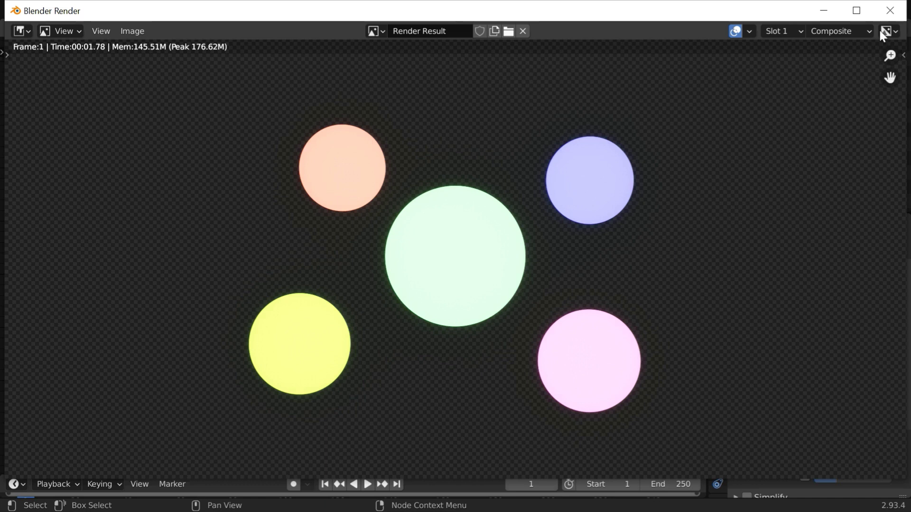
Set the Set Alpha mode to Replace Alpha and re-render with F12 to check the glow
click(890, 11)
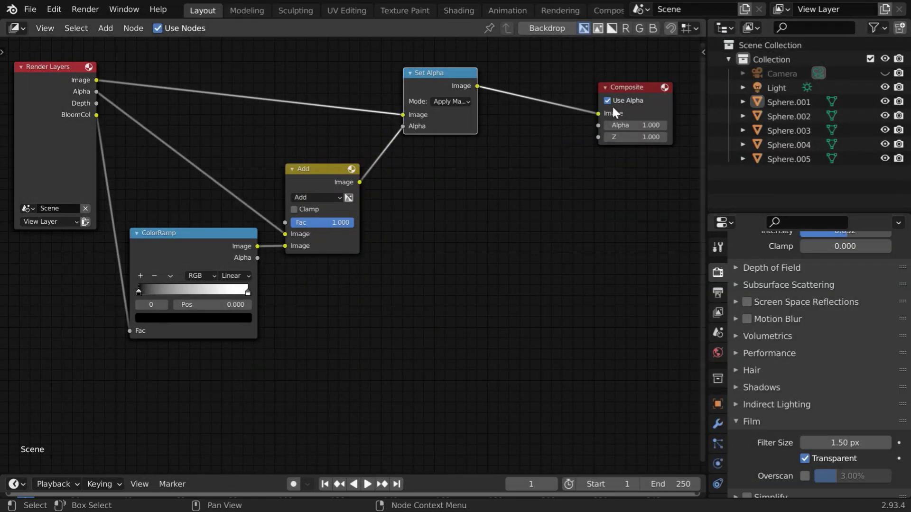
click(458, 102)
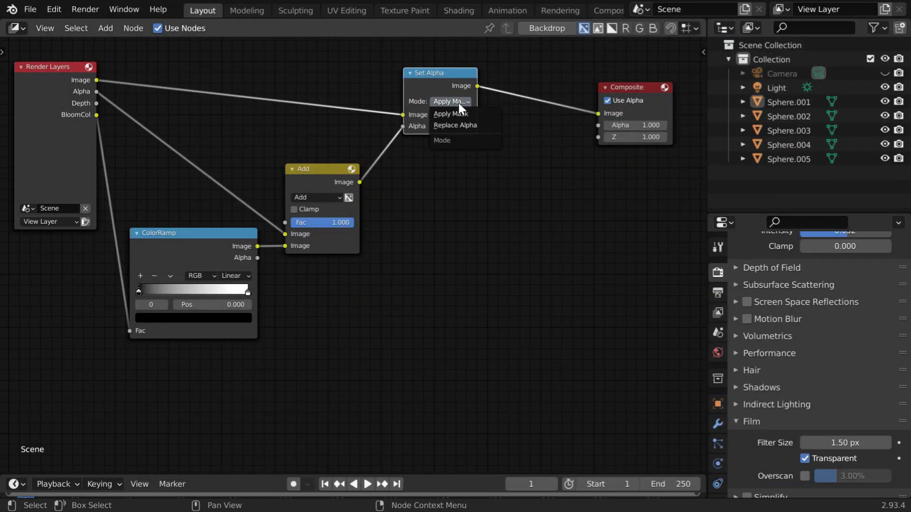
click(456, 124)
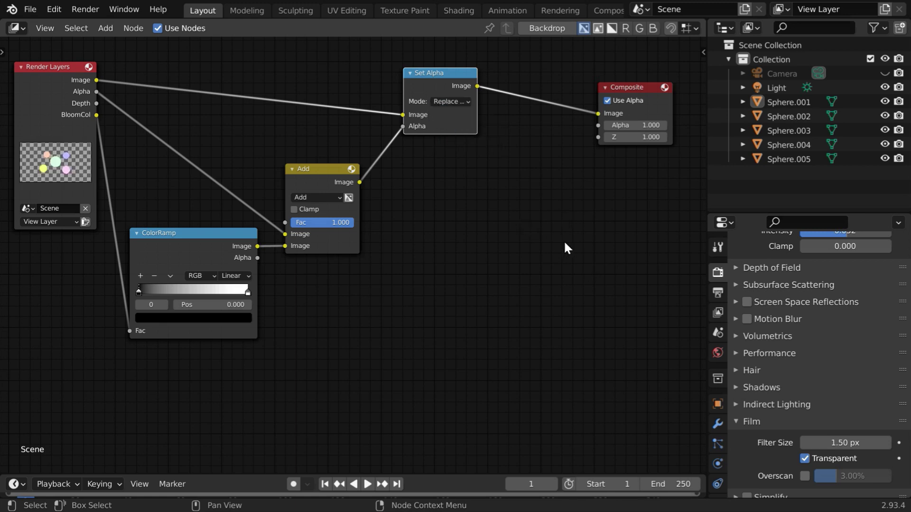
key(F12)
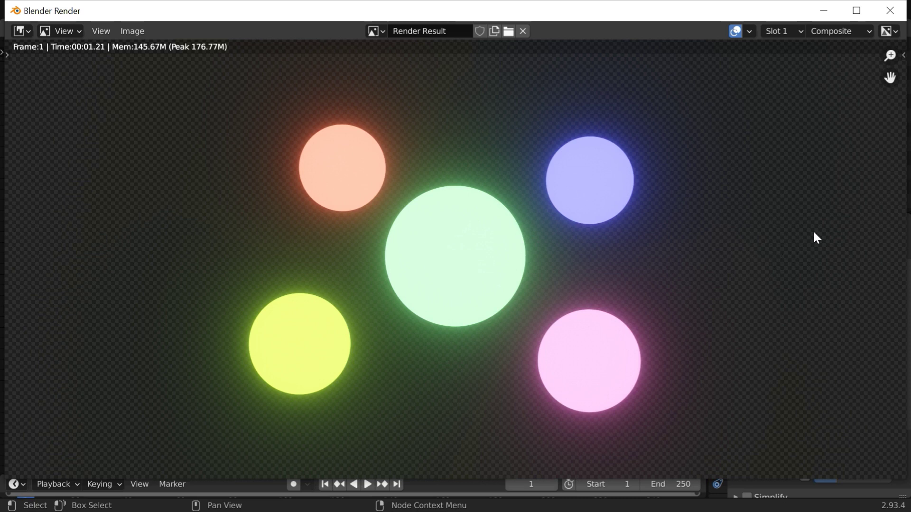
click(890, 11)
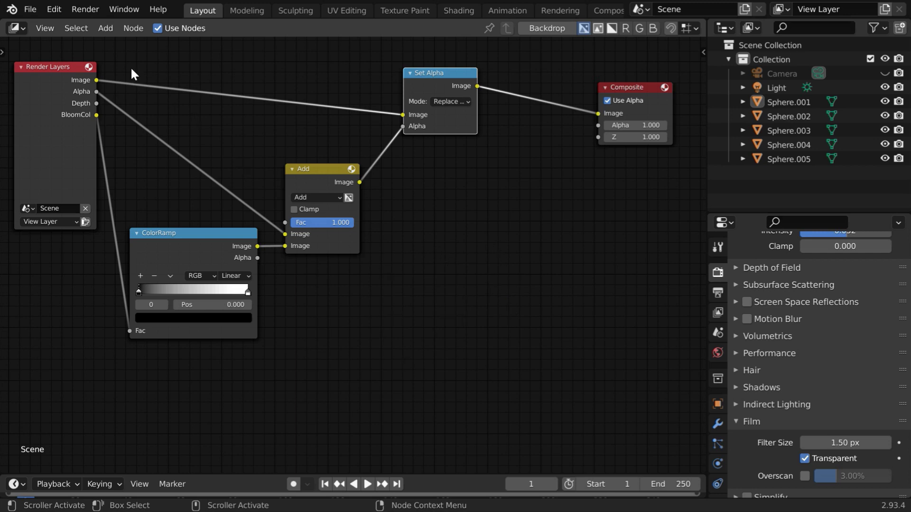
Add a Viewer below Composite, link Set Alpha's Image into it, and turn on Backdrop
click(102, 28)
mouse_move(132, 79)
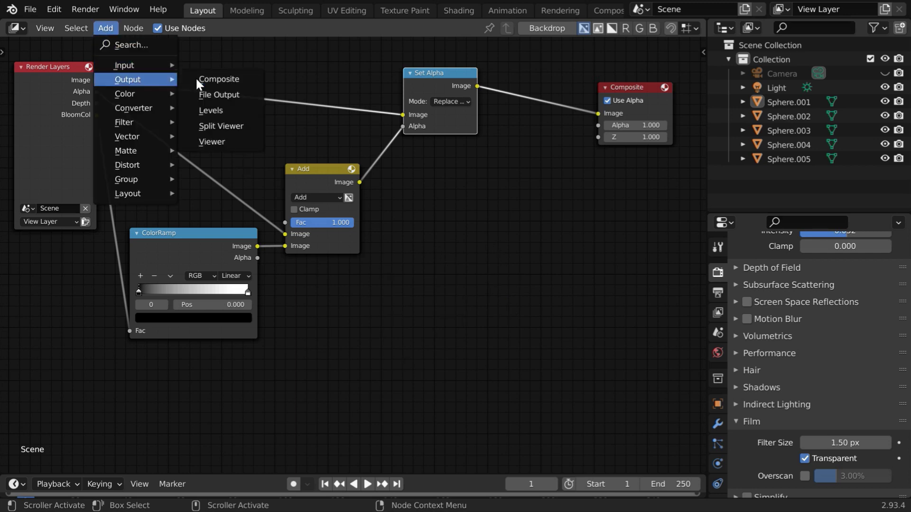
click(231, 141)
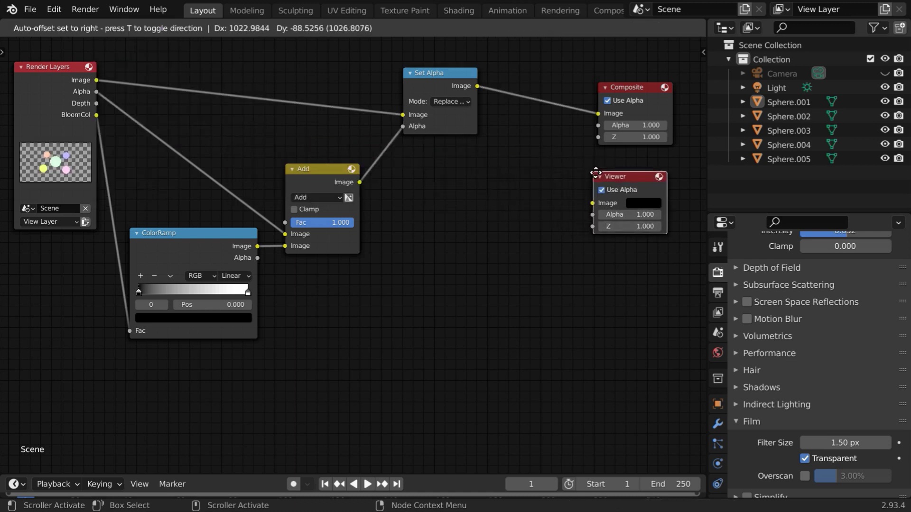
click(605, 172)
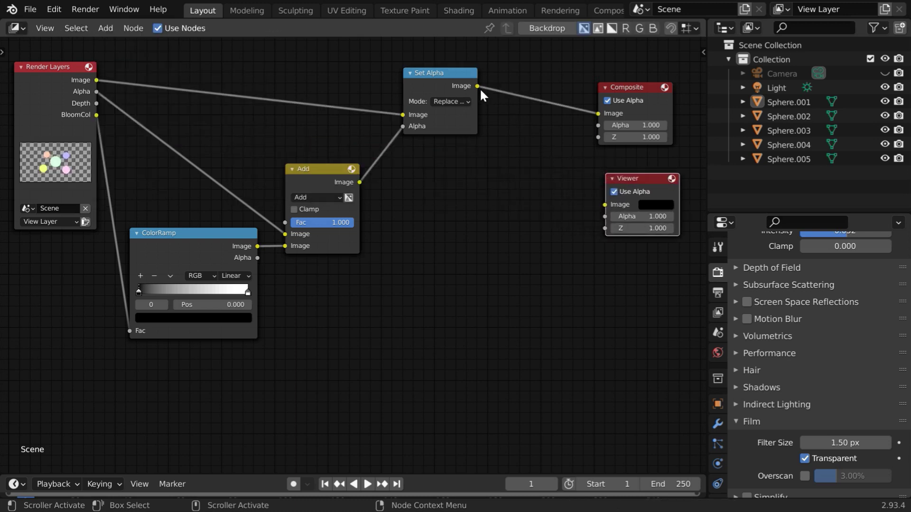
drag(477, 84, 606, 205)
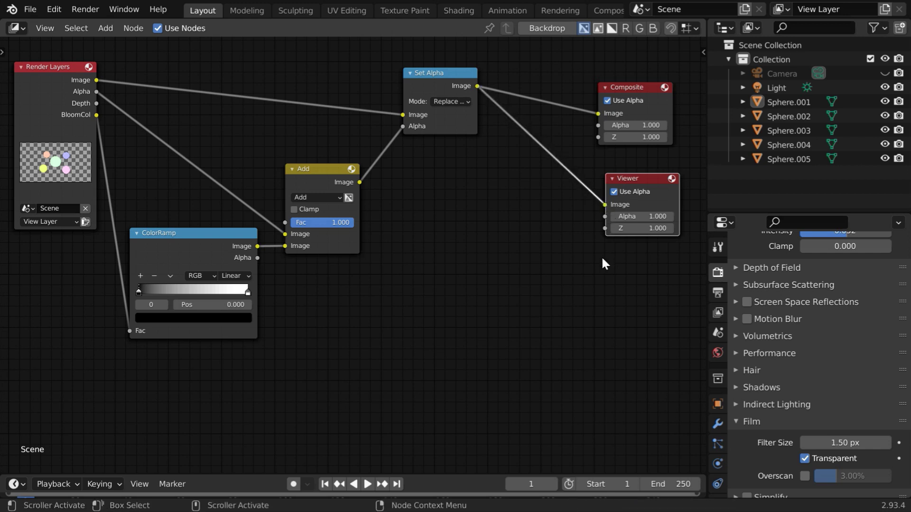
click(552, 30)
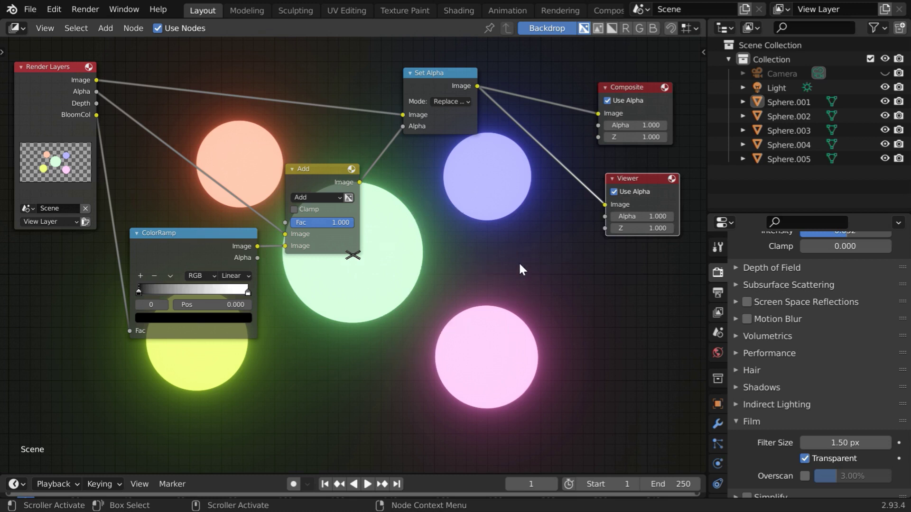
Switch Set Alpha back to Apply Mask and shift the node down and left
click(457, 100)
click(456, 112)
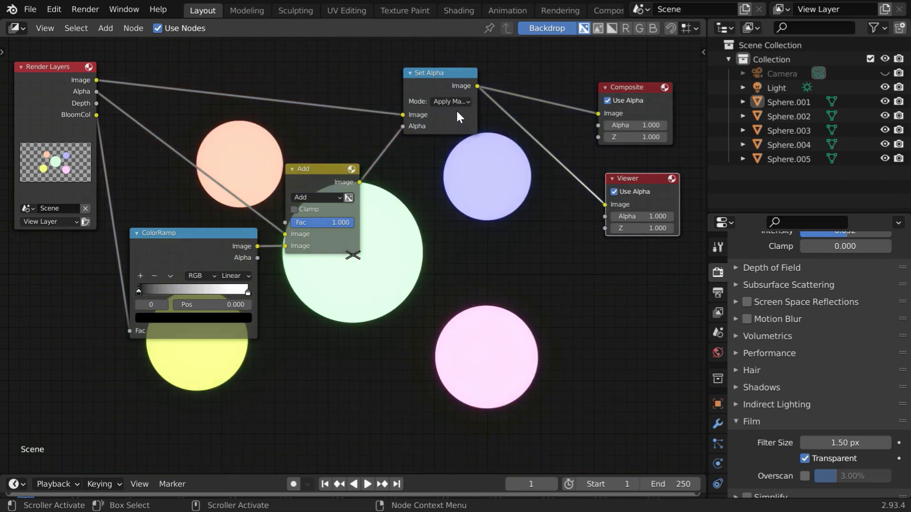
drag(448, 73, 427, 106)
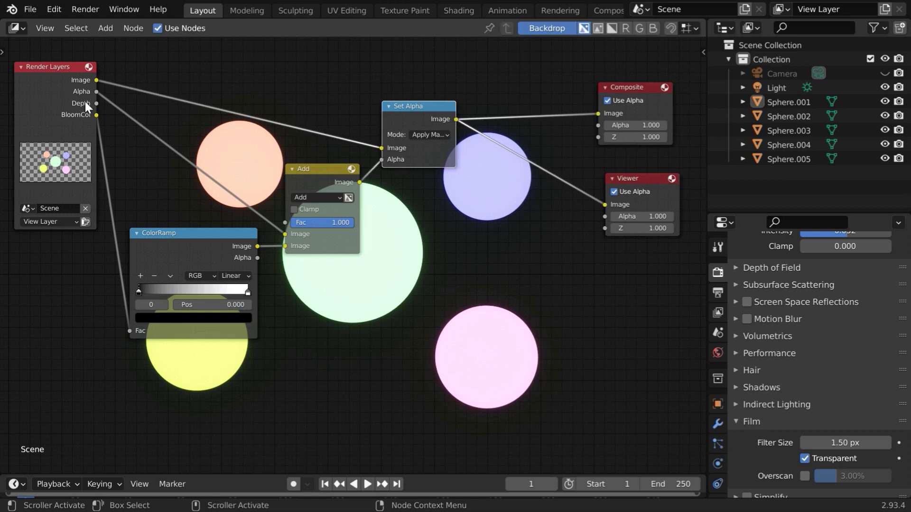
Add an Alpha Over node and darken its background colour almost to black
click(100, 30)
mouse_move(130, 92)
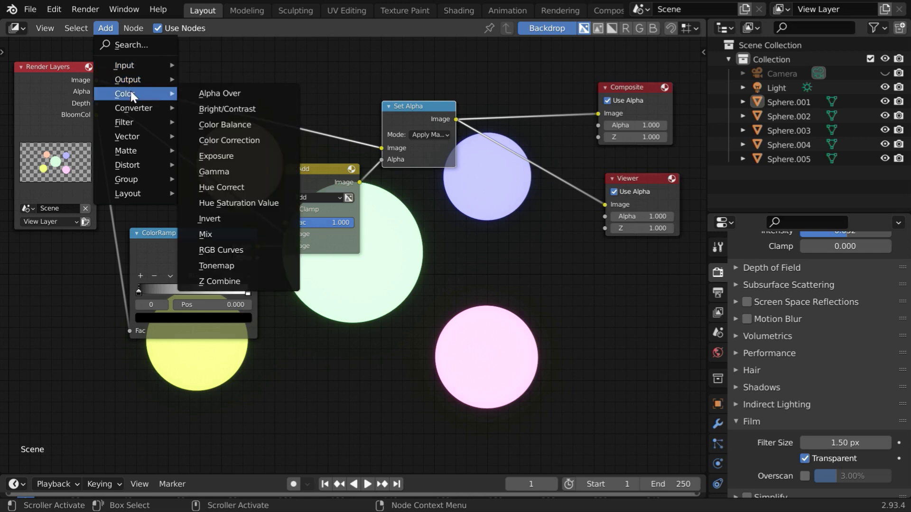
click(219, 93)
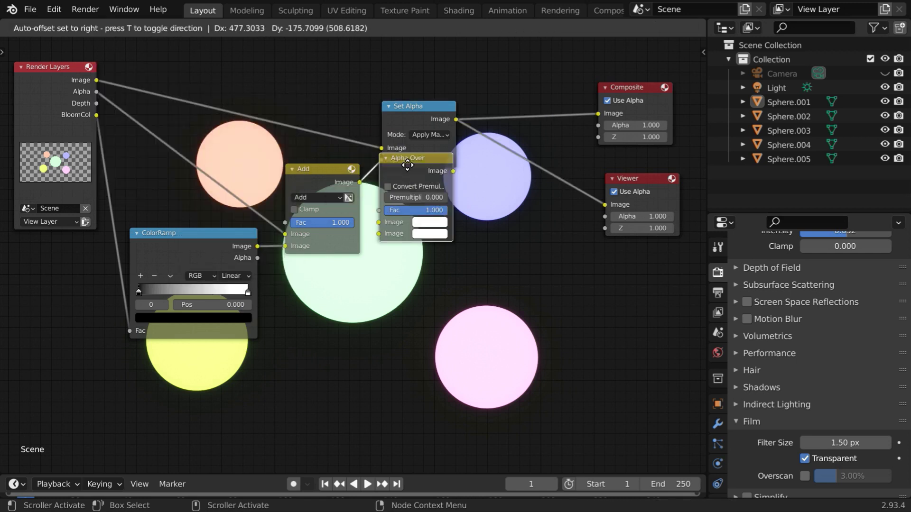
click(489, 185)
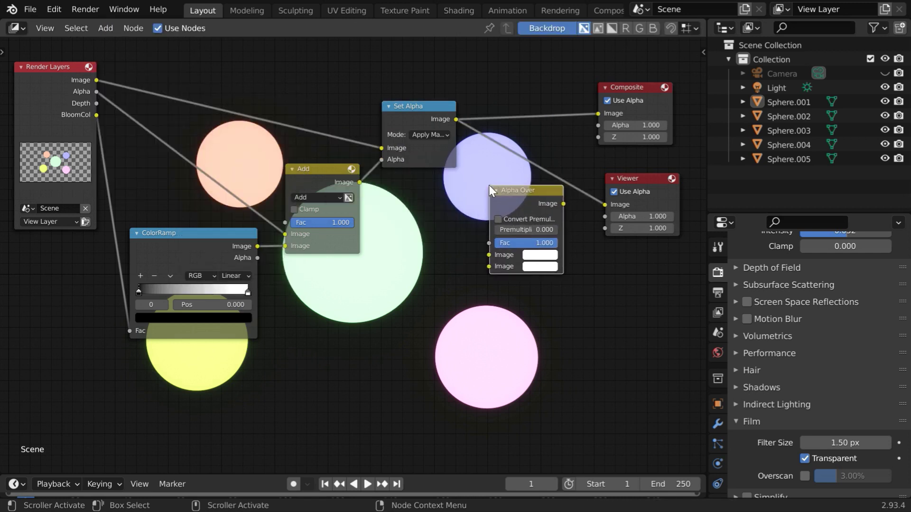
click(549, 255)
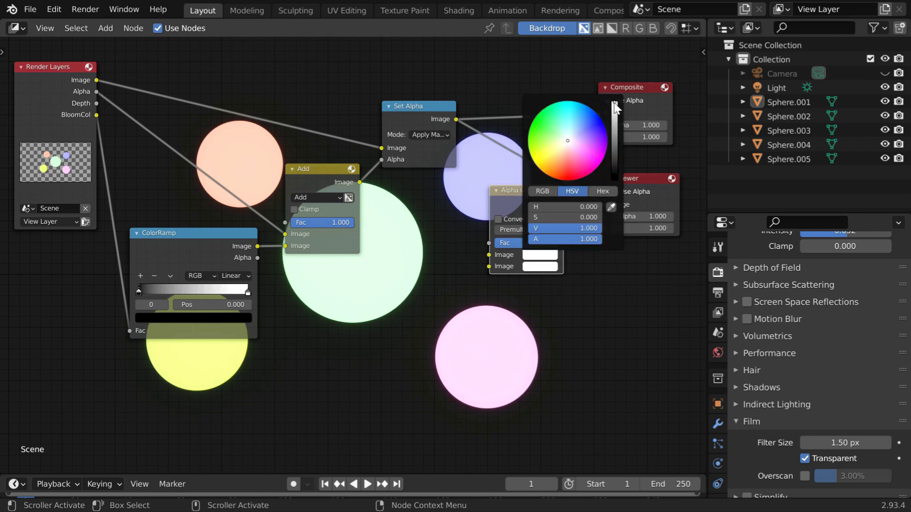
drag(614, 104, 619, 174)
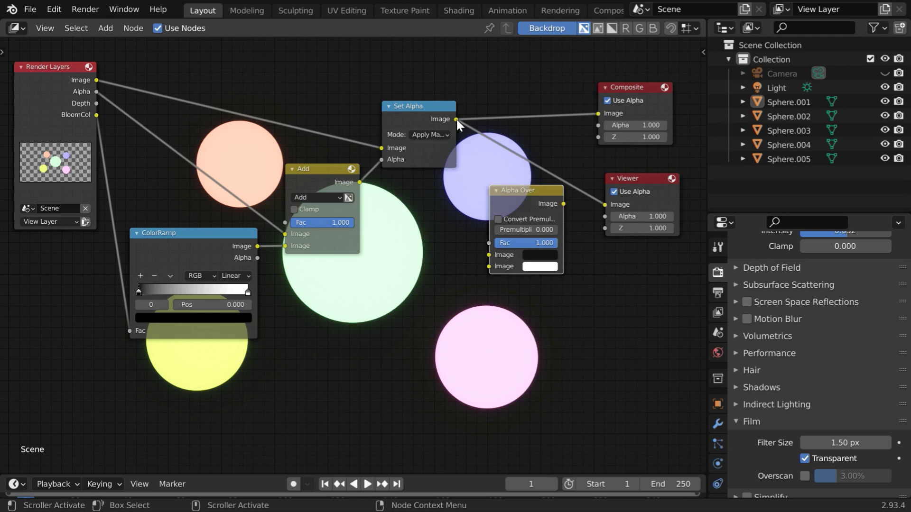
Feed Set Alpha into Alpha Over's second image, and Alpha Over into Composite and Viewer
drag(456, 119, 484, 266)
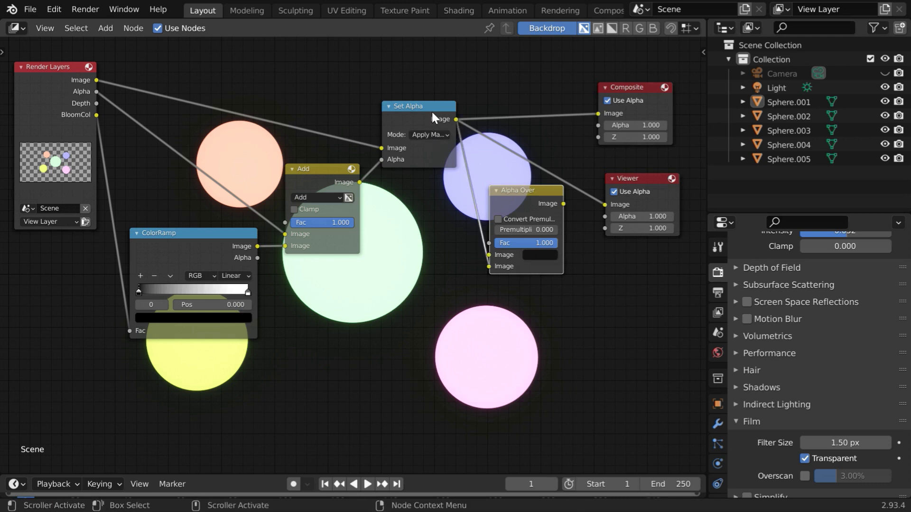
drag(431, 113, 425, 116)
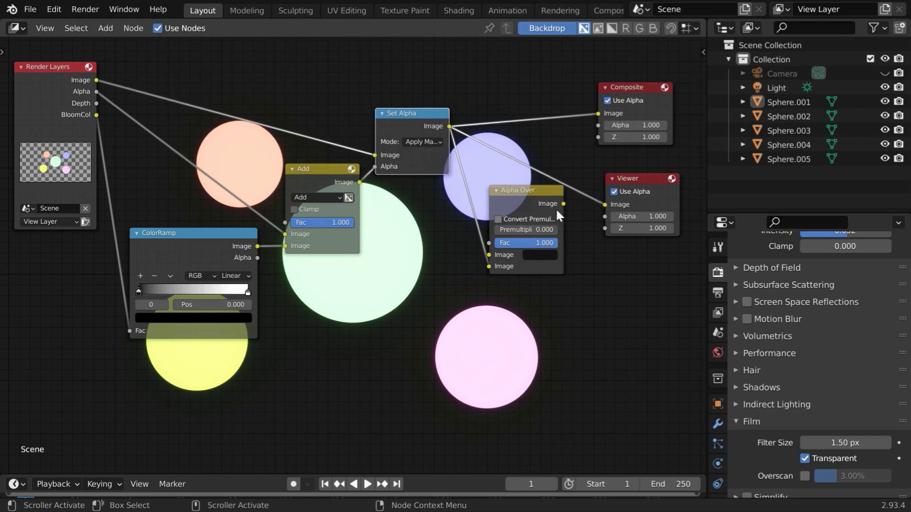
drag(563, 202, 597, 114)
drag(563, 204, 603, 205)
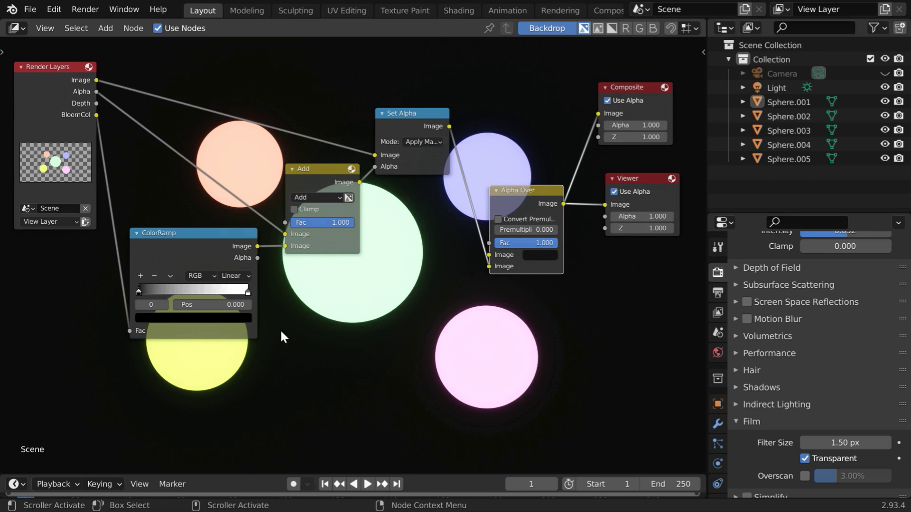
Drag the ColorRamp's white stop left to position 0.142 to strengthen the bloom
drag(248, 291, 150, 289)
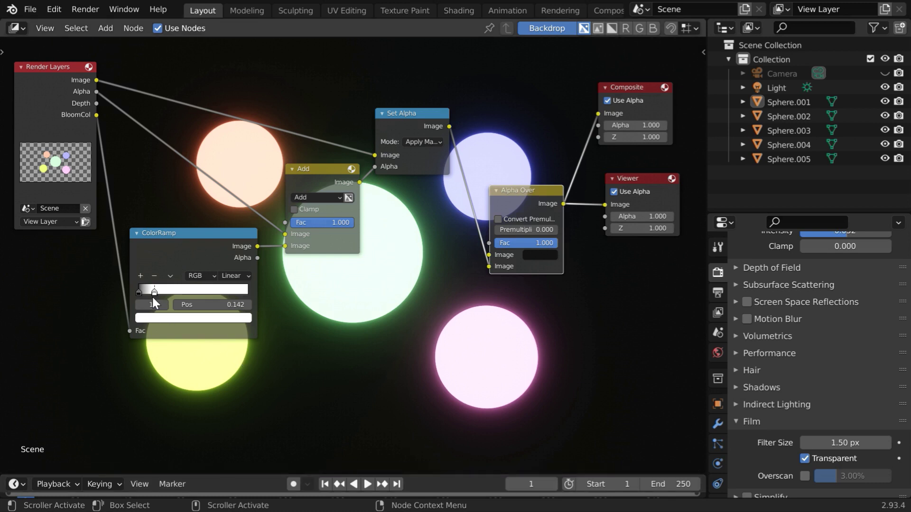
Return the white ColorRamp stop to position 1.000 and keyframe it at frame 1
drag(154, 292, 265, 294)
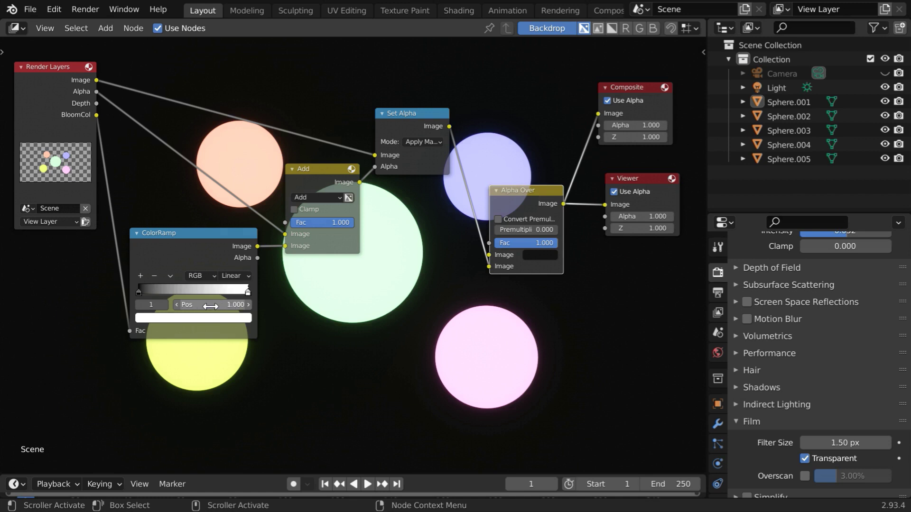
right_click(210, 307)
click(211, 307)
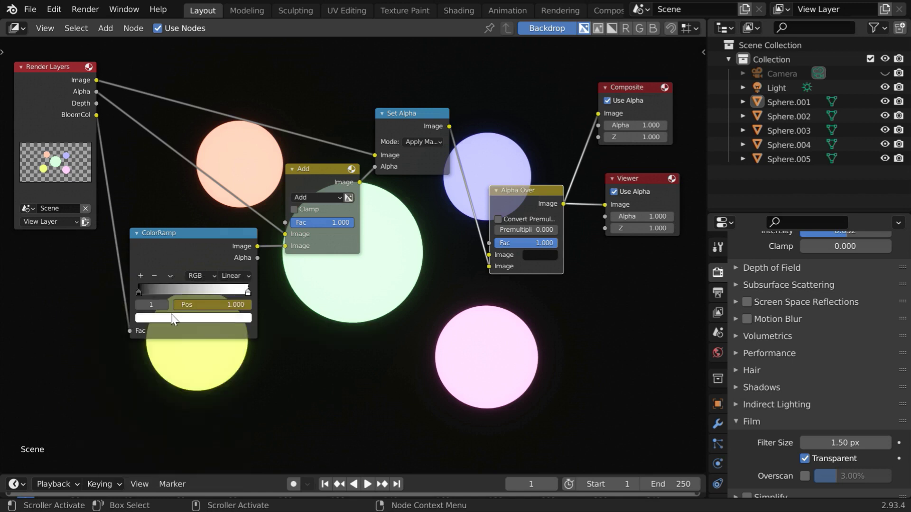
At frame 50, set the stop position to 0 and keyframe it
click(531, 484)
text(50)
key(Return)
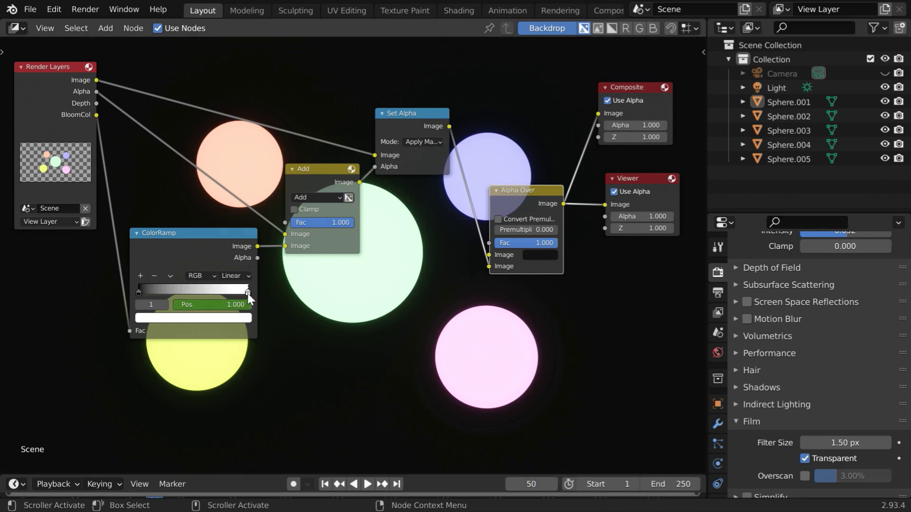
drag(247, 294, 134, 292)
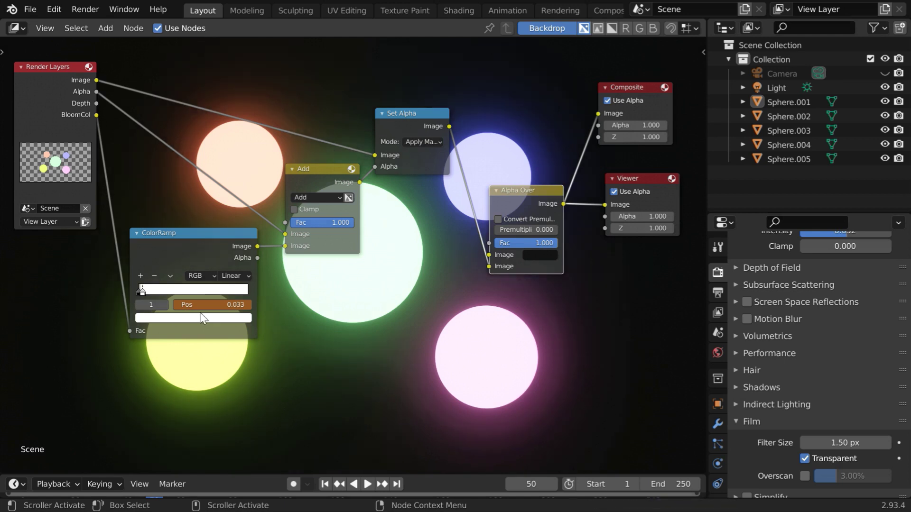
click(223, 305)
text(.0000)
key(Return)
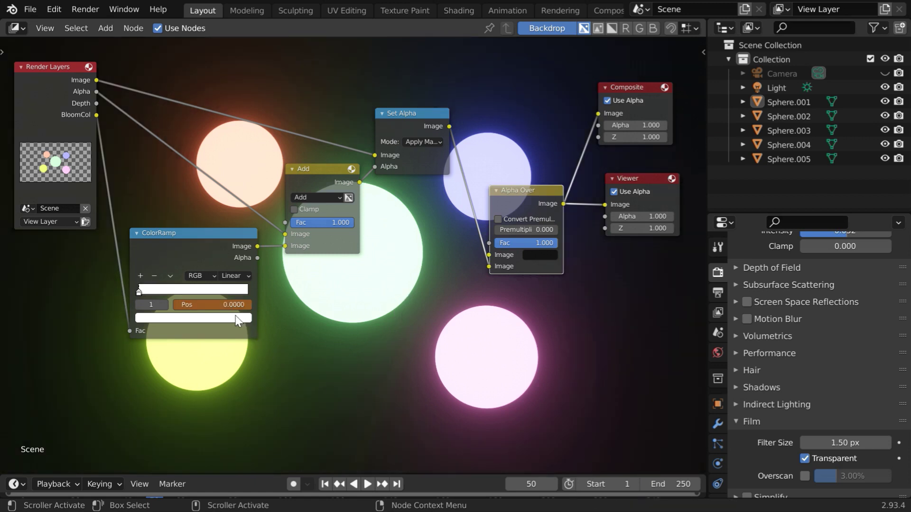
right_click(190, 306)
click(191, 307)
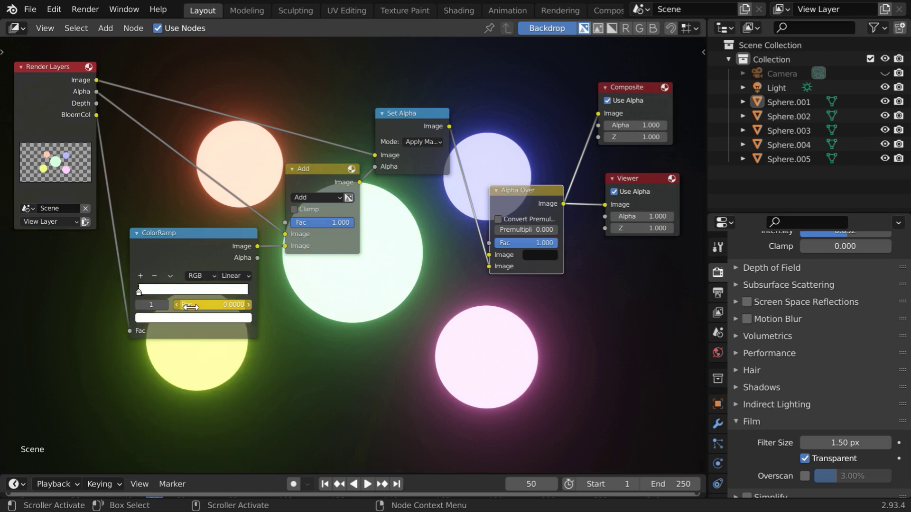
At frame 100, set the stop position back to 1 and keyframe it
double_click(531, 484)
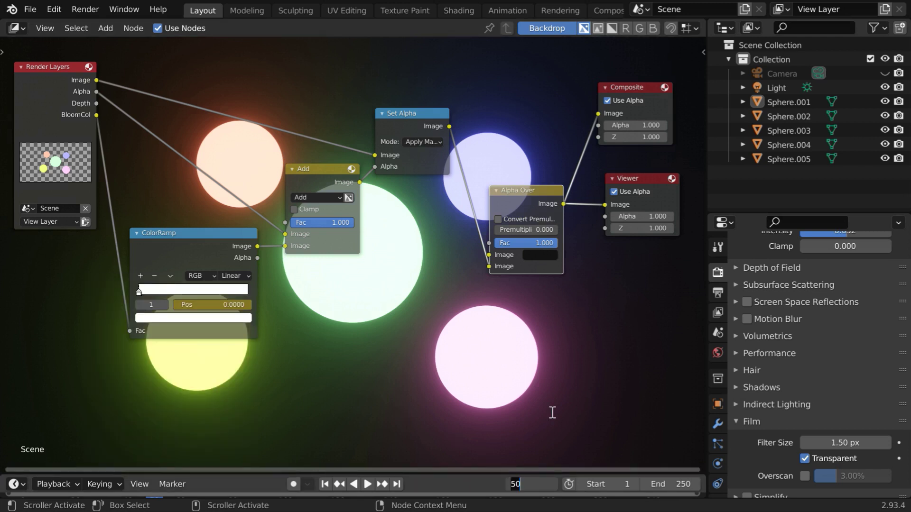
text(100)
key(Return)
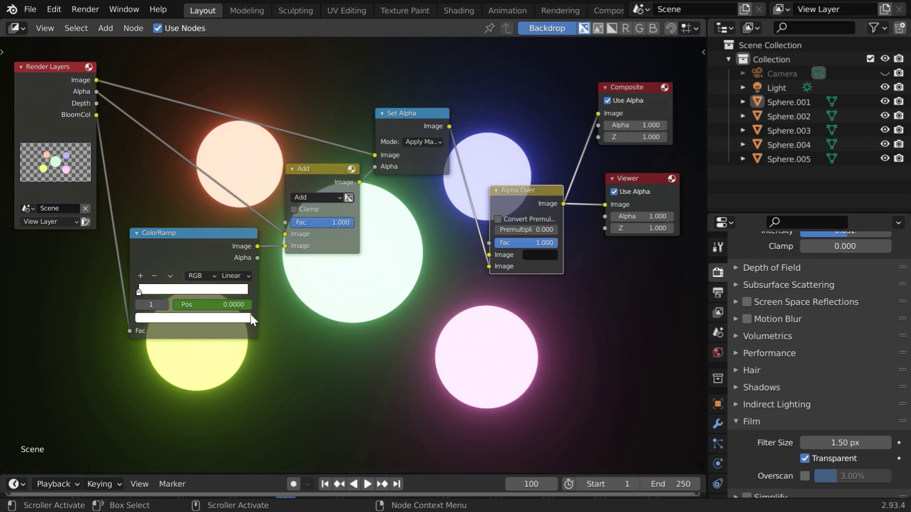
double_click(240, 305)
text(1)
key(Return)
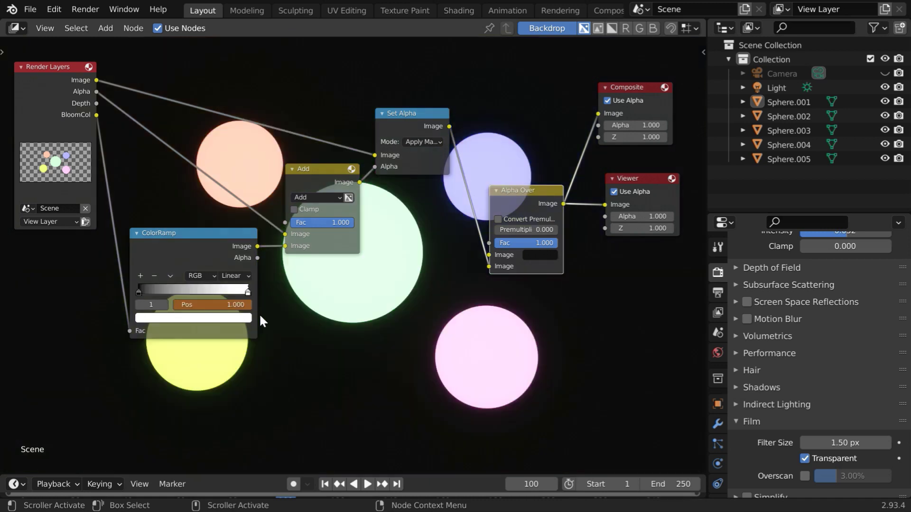
right_click(175, 305)
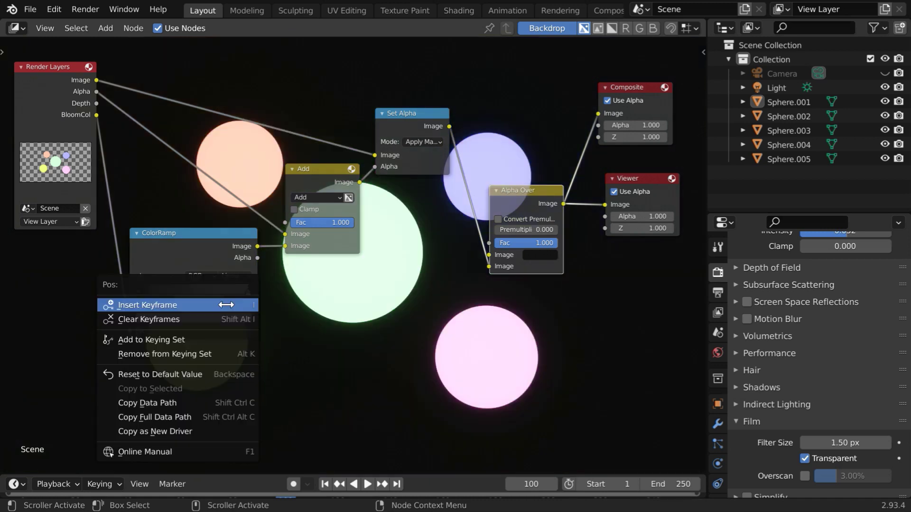
click(177, 306)
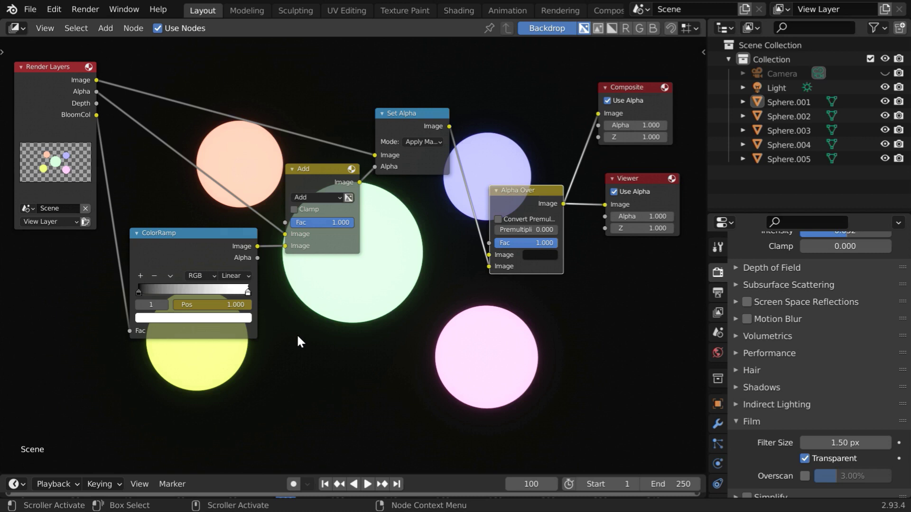
Select the ColorRamp node and switch the area to the Graph Editor
click(162, 232)
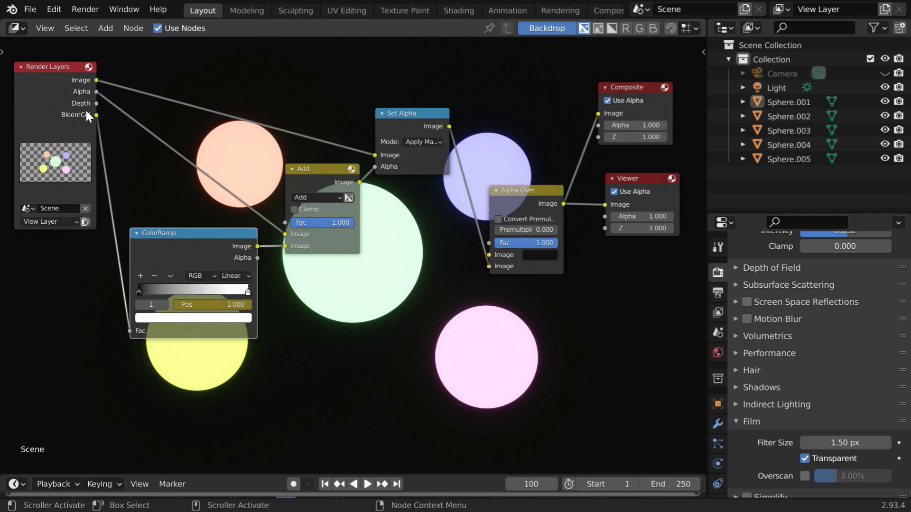
click(19, 27)
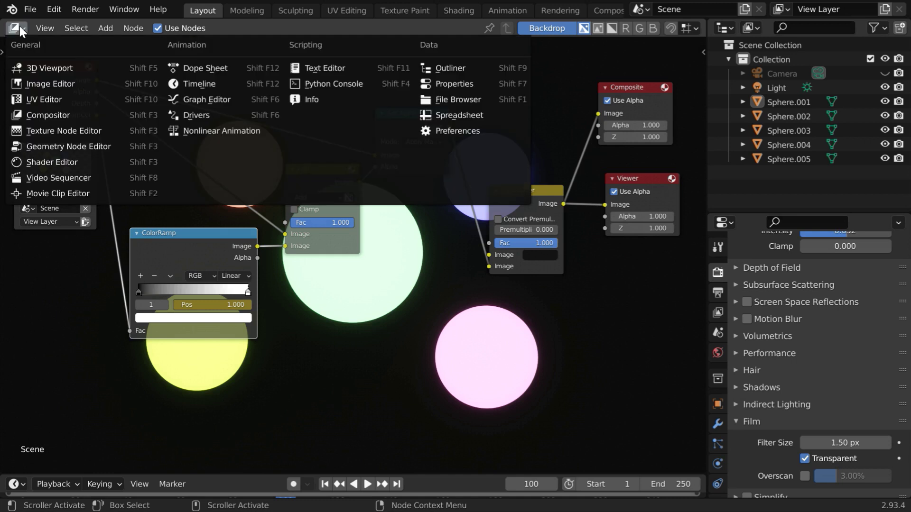
click(208, 98)
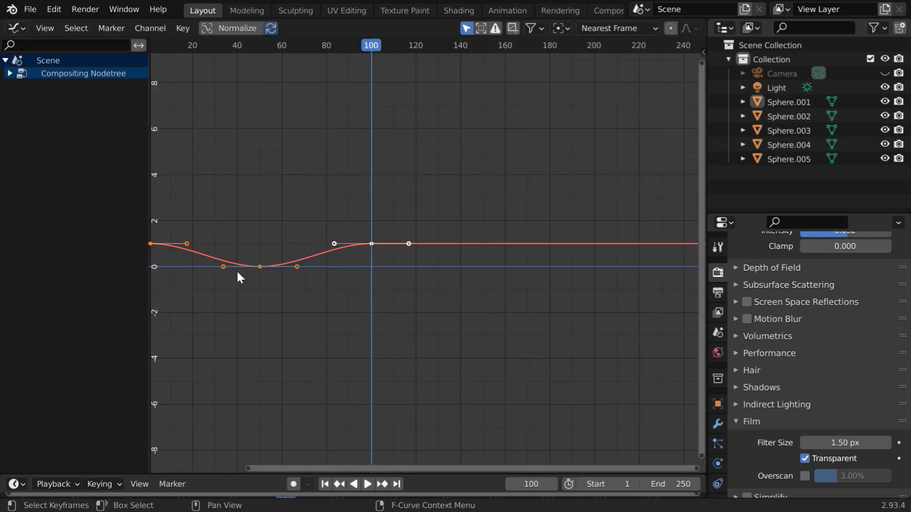
Add a Cycles modifier to the stop-position curve and zoom out to see it repeat
click(704, 52)
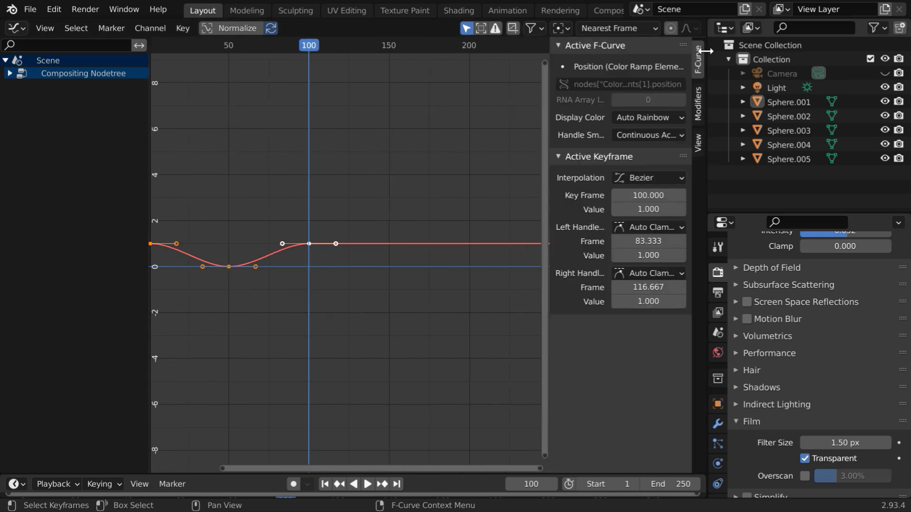
click(698, 104)
click(593, 51)
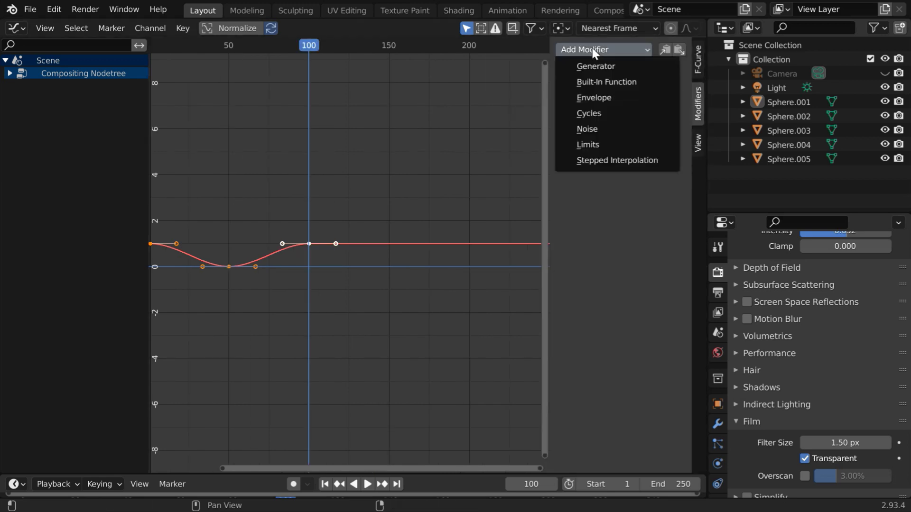
click(593, 114)
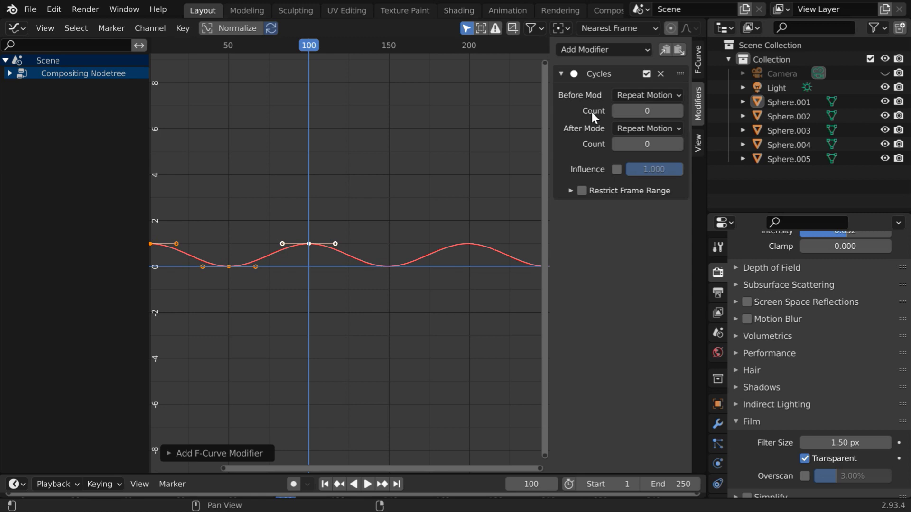
key(n)
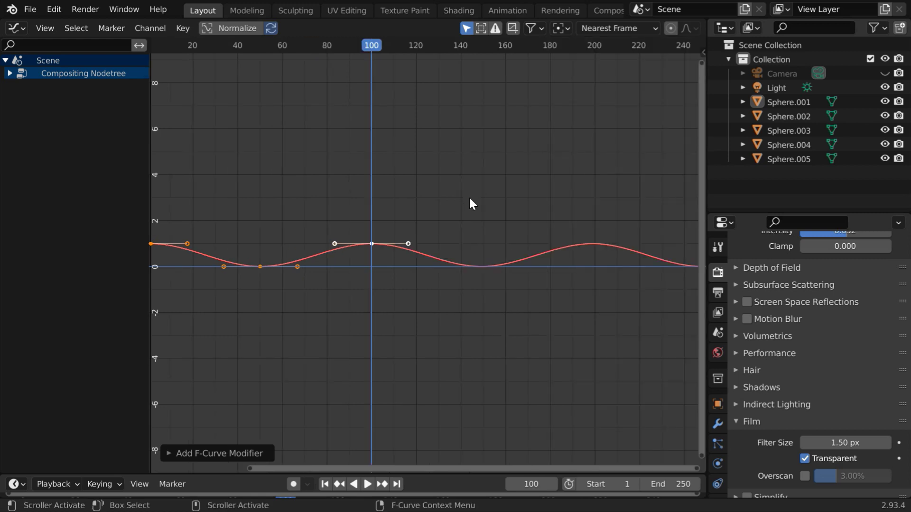
ctrl+middle_drag(470, 205, 435, 202)
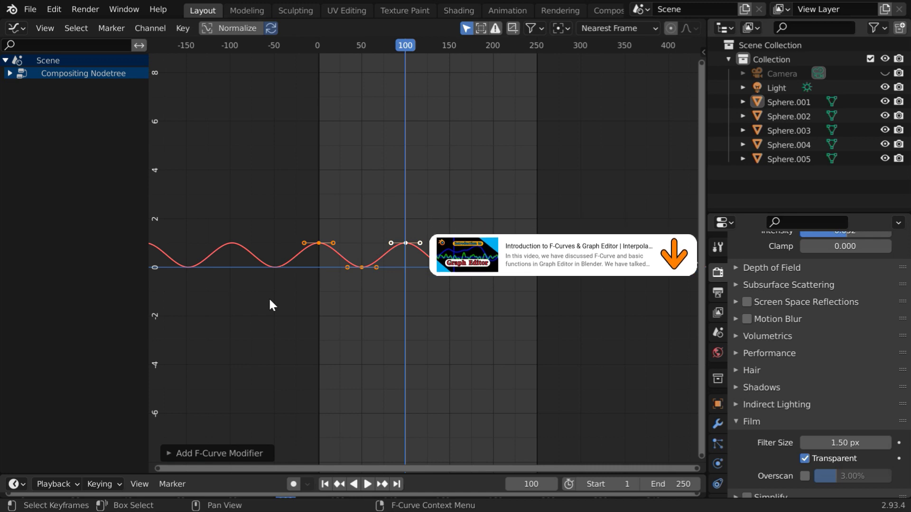
Render the full animation with Render > Render Animation
click(88, 10)
click(104, 40)
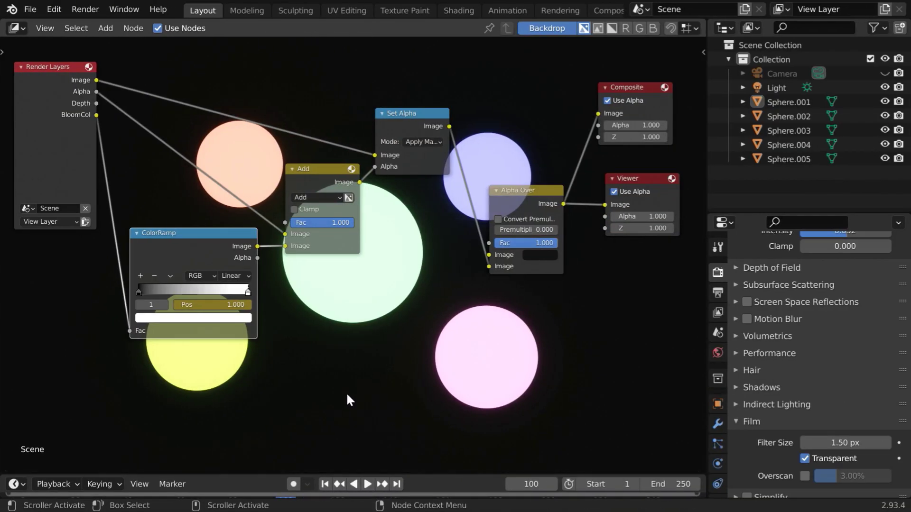
Set the Add node's blend mode to Difference and pull the white stop left to 0.091
click(315, 198)
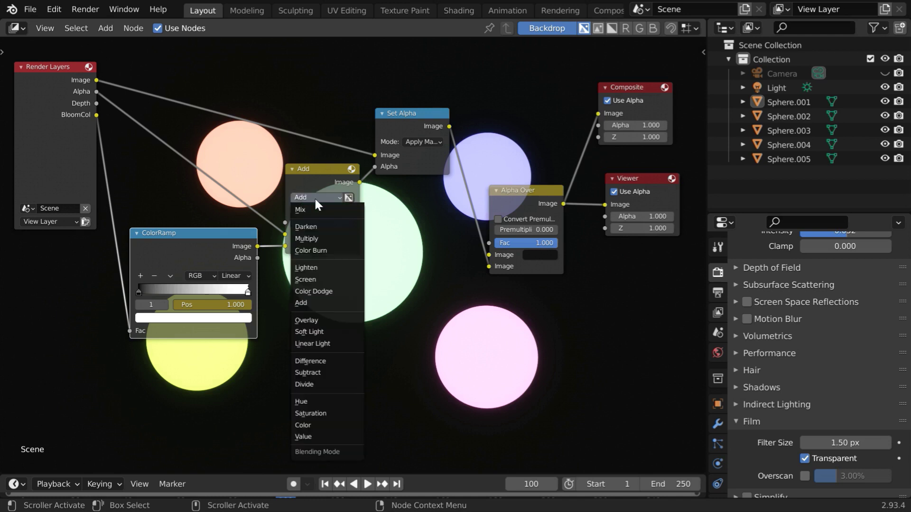
click(324, 360)
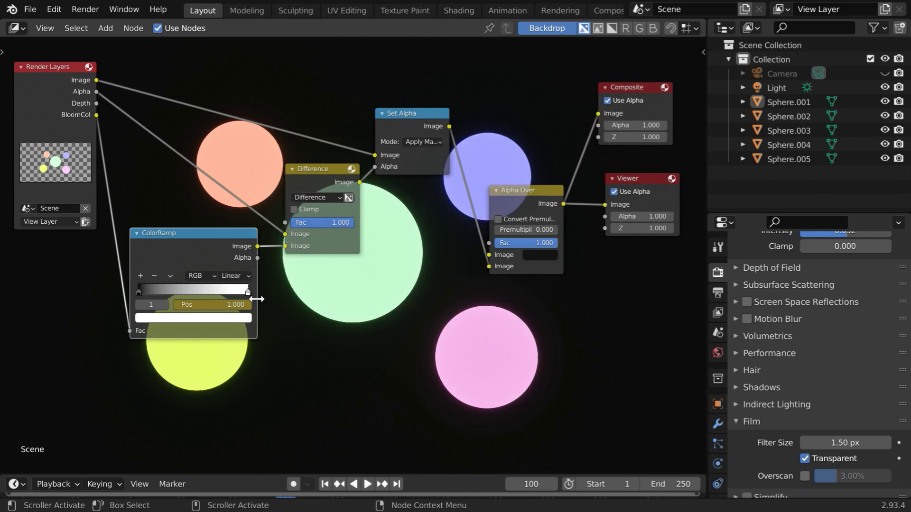
drag(247, 293, 140, 284)
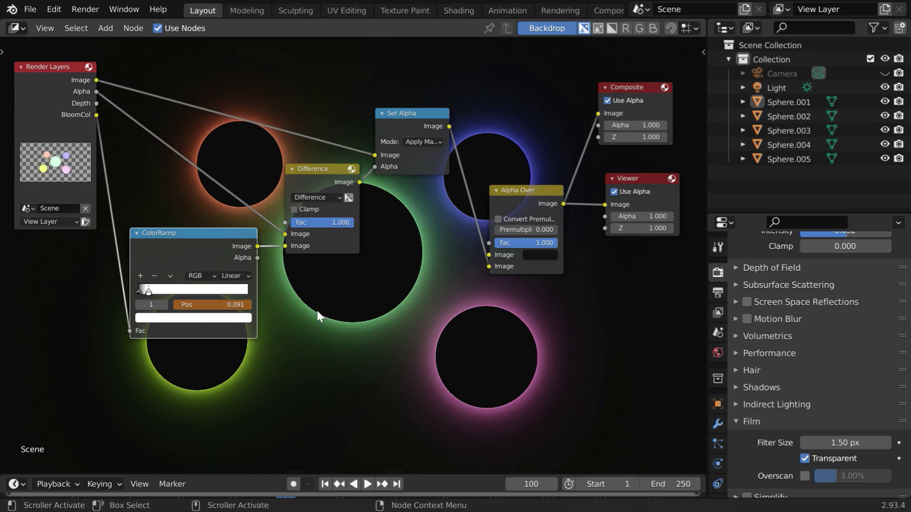
Rearrange the ColorRamp, Set Alpha, Difference and Alpha Over nodes into a tidier layout
drag(207, 233, 163, 207)
drag(408, 113, 467, 51)
drag(335, 166, 352, 90)
drag(517, 190, 553, 160)
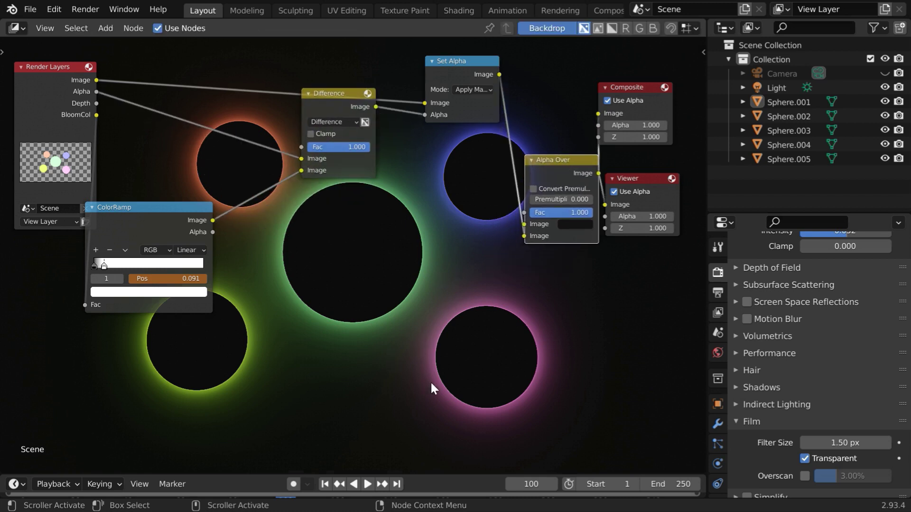